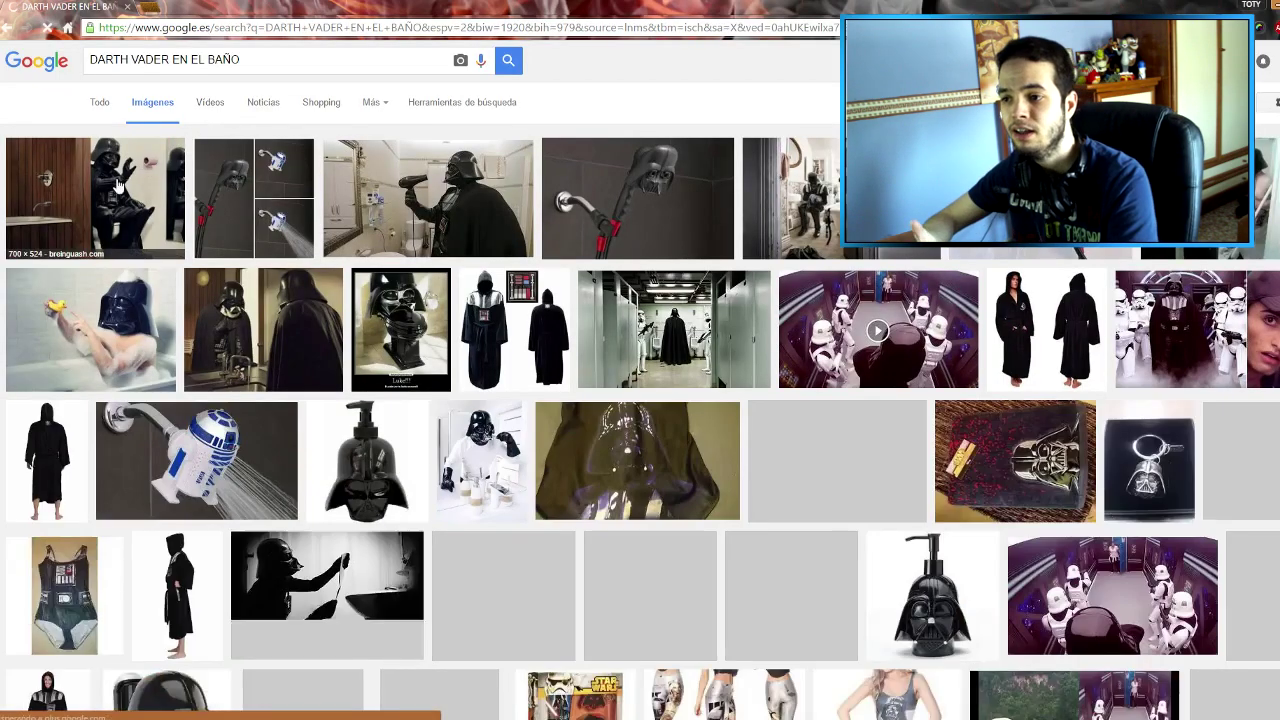
# Preview Darth Vader bathroom images (hair dryer, toilet, showerhead), ending on the bathtub rubber-duck photo.
pyautogui.click(95, 200)
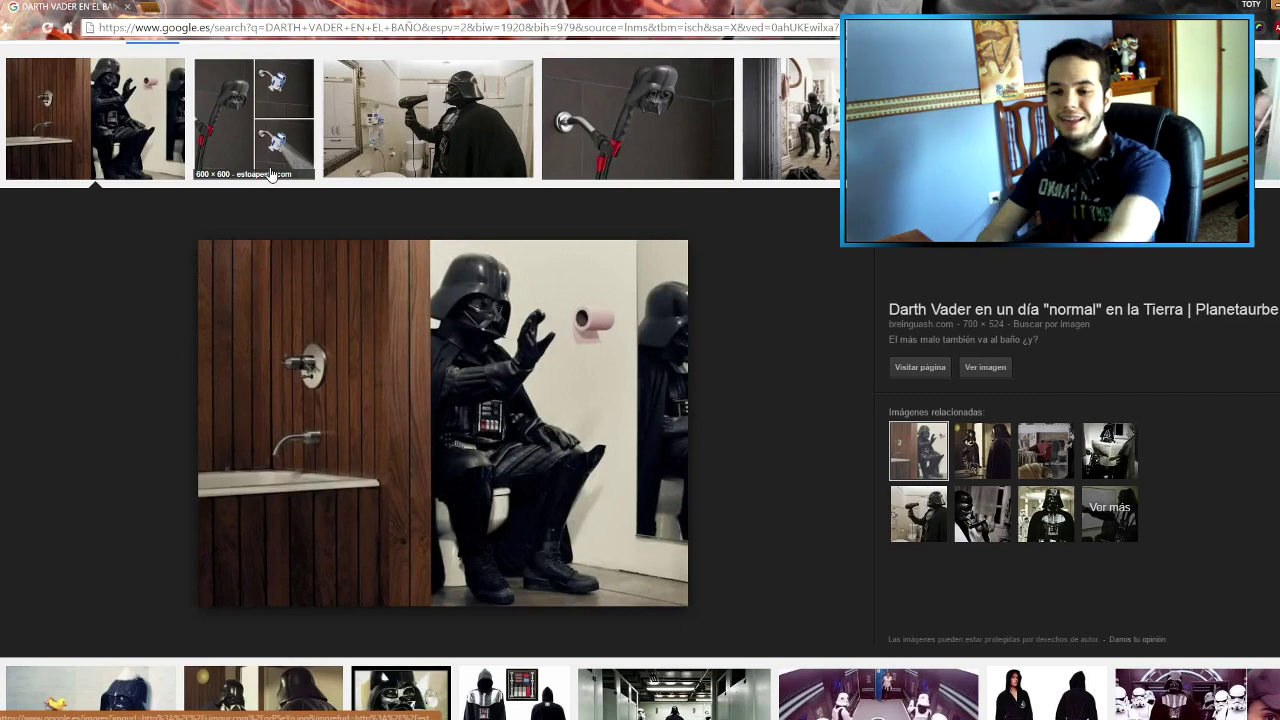
pyautogui.click(430, 160)
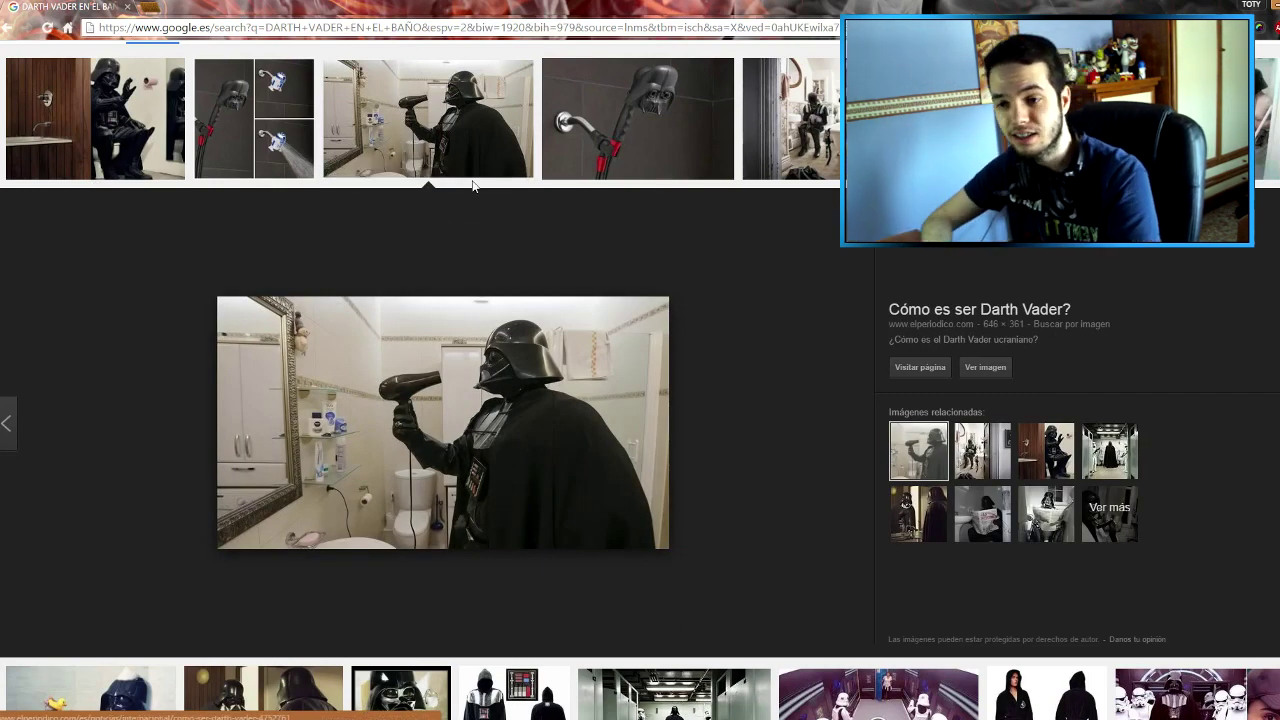
pyautogui.click(1046, 451)
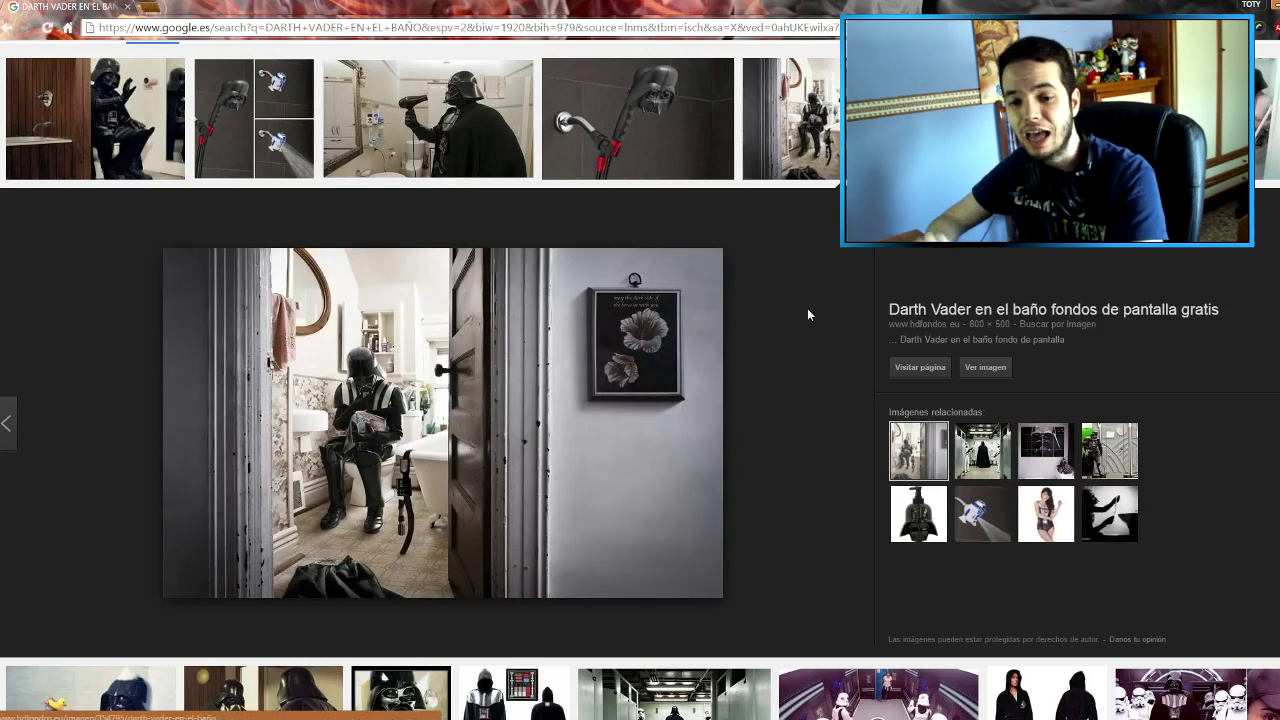
pyautogui.press('Right')
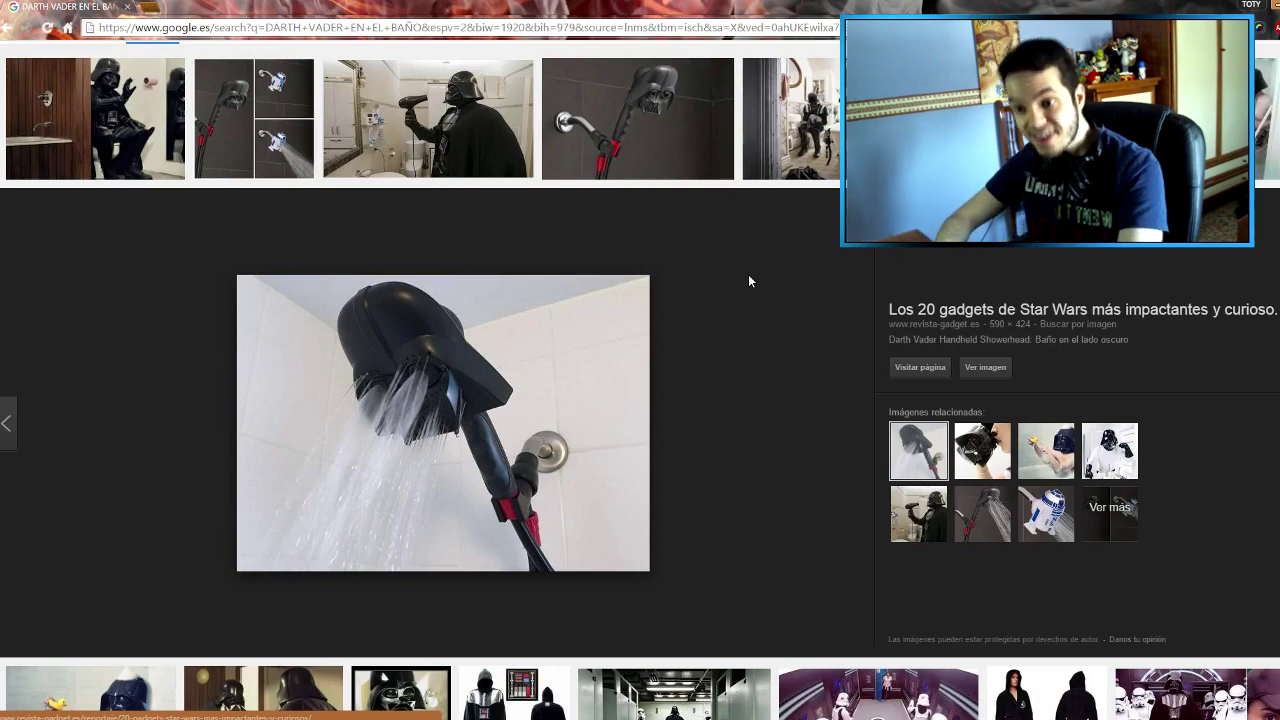
pyautogui.scroll(-4, 720, 340)
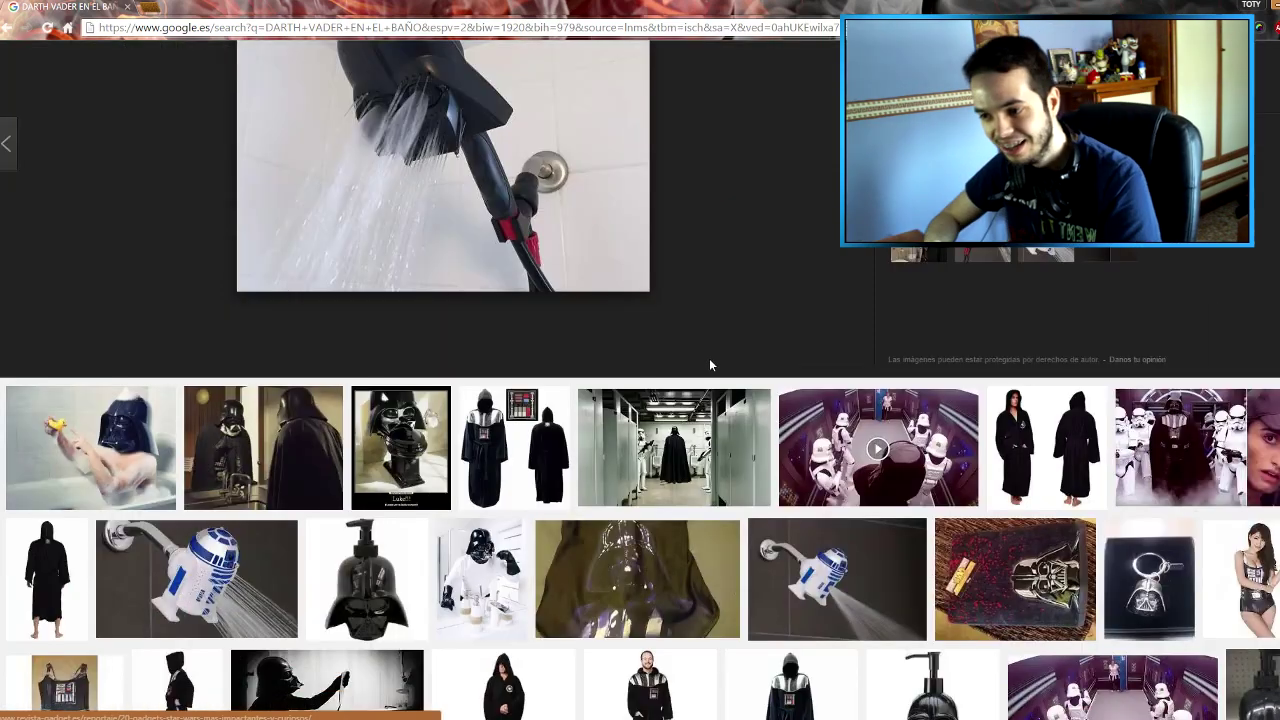
pyautogui.click(120, 445)
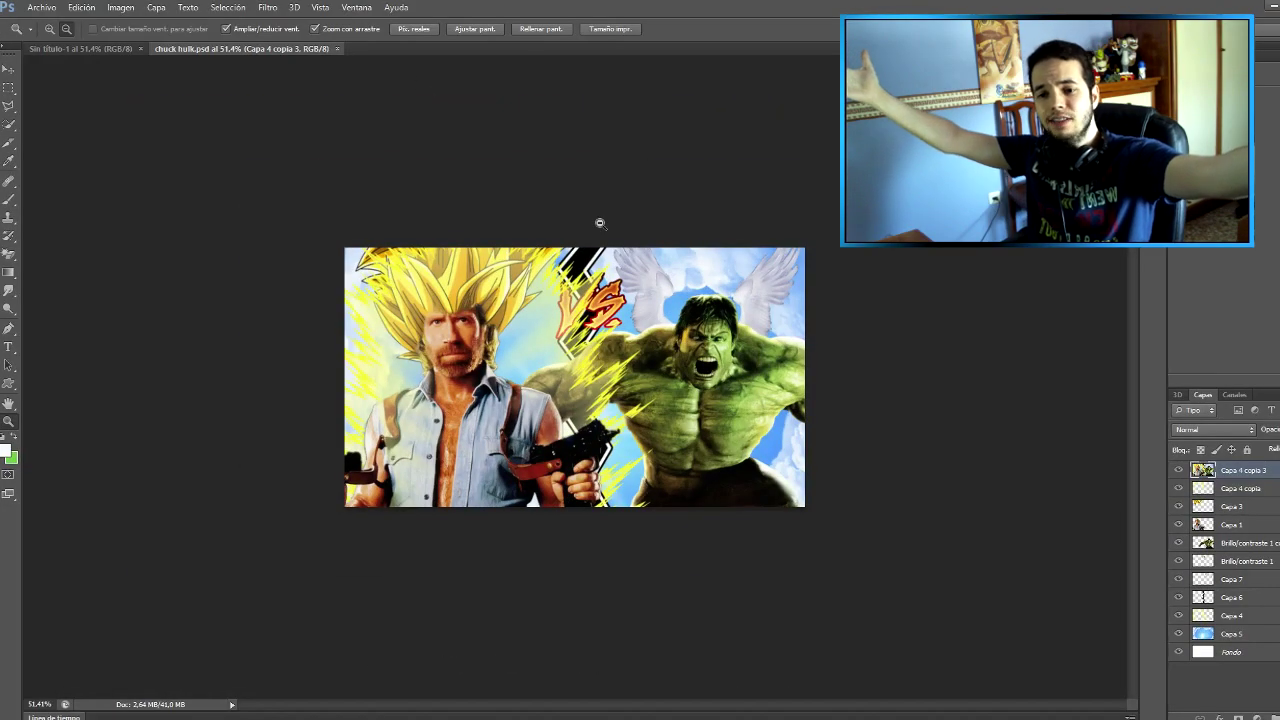
pyautogui.moveTo(657, 409)
pyautogui.mouseDown()
pyautogui.moveTo(572, 310)
pyautogui.moveTo(612, 302)
pyautogui.mouseUp()
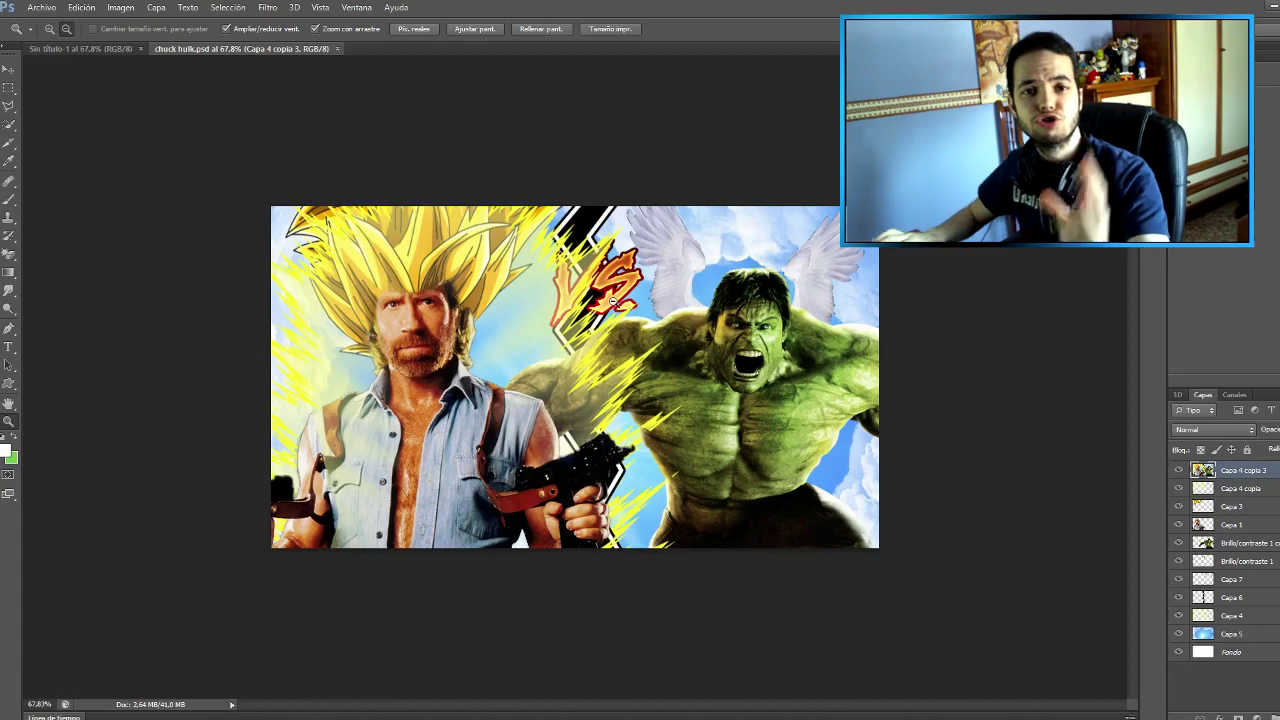
pyautogui.moveTo(787, 247)
pyautogui.mouseDown()
pyautogui.moveTo(826, 264)
pyautogui.moveTo(714, 257)
pyautogui.moveTo(680, 194)
pyautogui.moveTo(763, 240)
pyautogui.mouseUp()
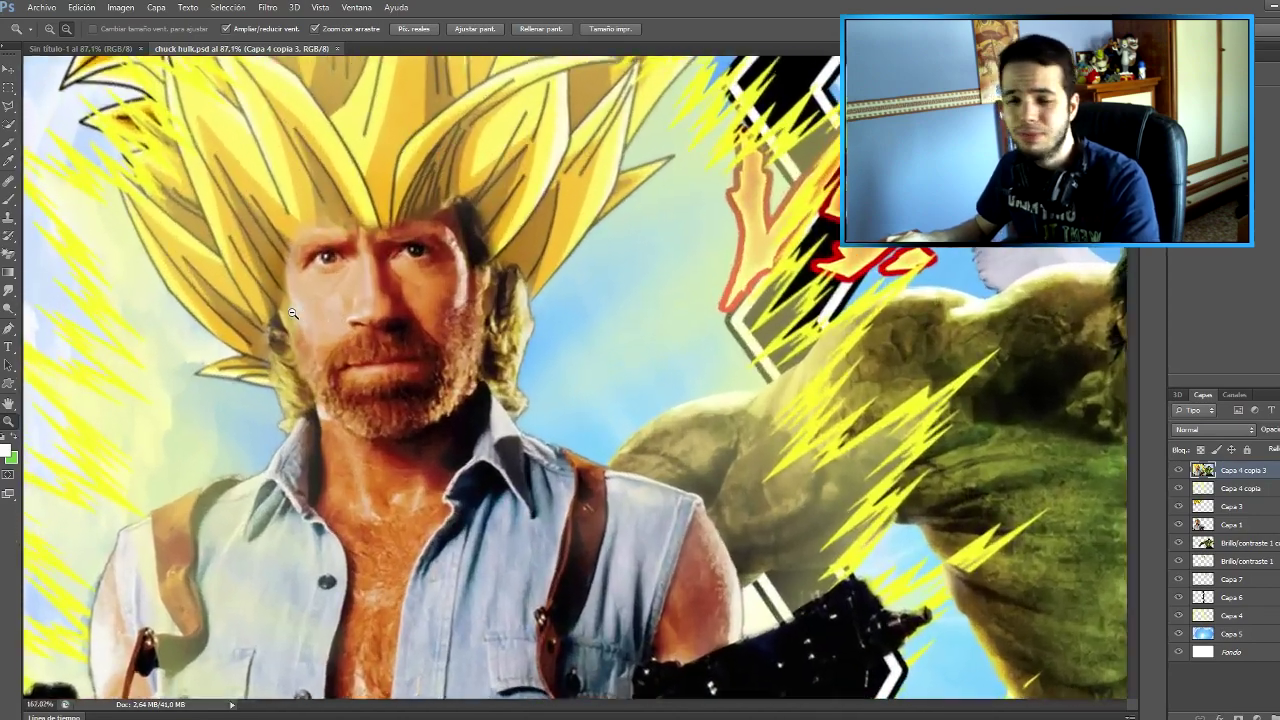
pyautogui.moveTo(491, 346)
pyautogui.mouseDown()
pyautogui.moveTo(286, 341)
pyautogui.moveTo(257, 323)
pyautogui.moveTo(293, 333)
pyautogui.mouseUp()
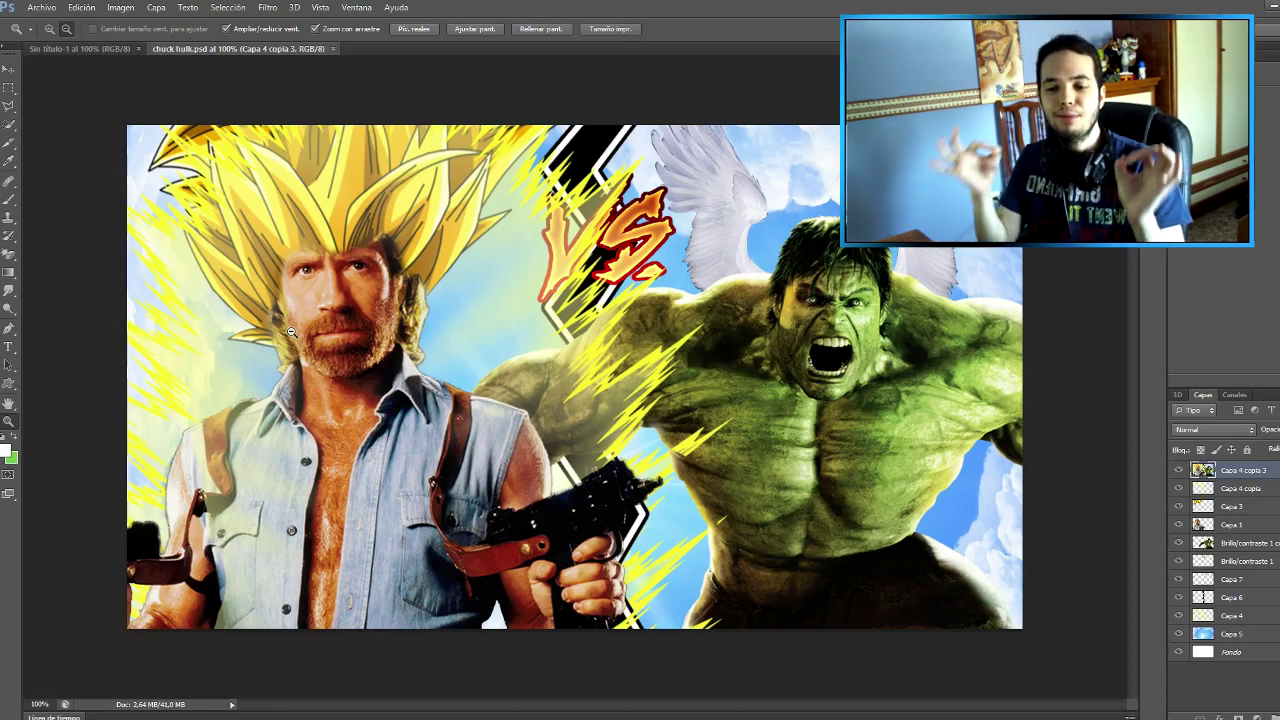
pyautogui.moveTo(291, 331); pyautogui.dragTo(520, 347)
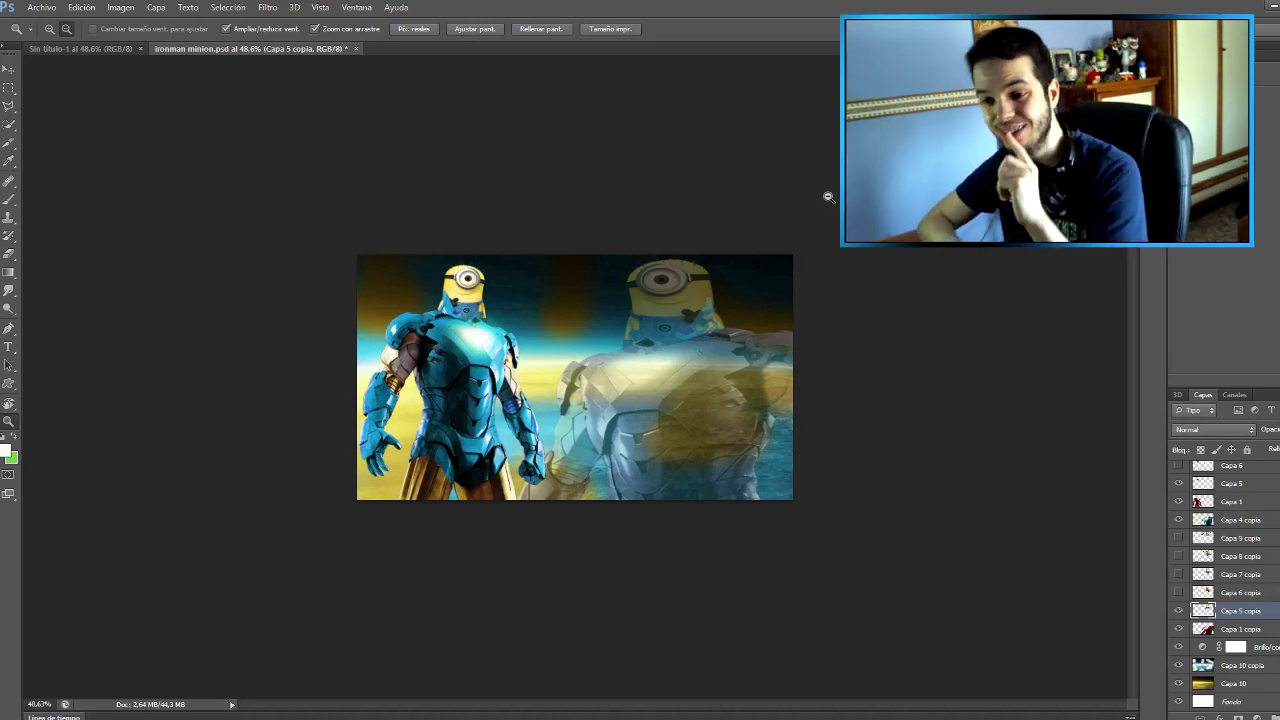
# Swap Iron Man's head from the Capa 5 Minion to the Capa 6 Minion and inspect it closely.
pyautogui.moveTo(320, 374)
pyautogui.mouseDown()
pyautogui.moveTo(356, 370)
pyautogui.moveTo(352, 357)
pyautogui.mouseUp()
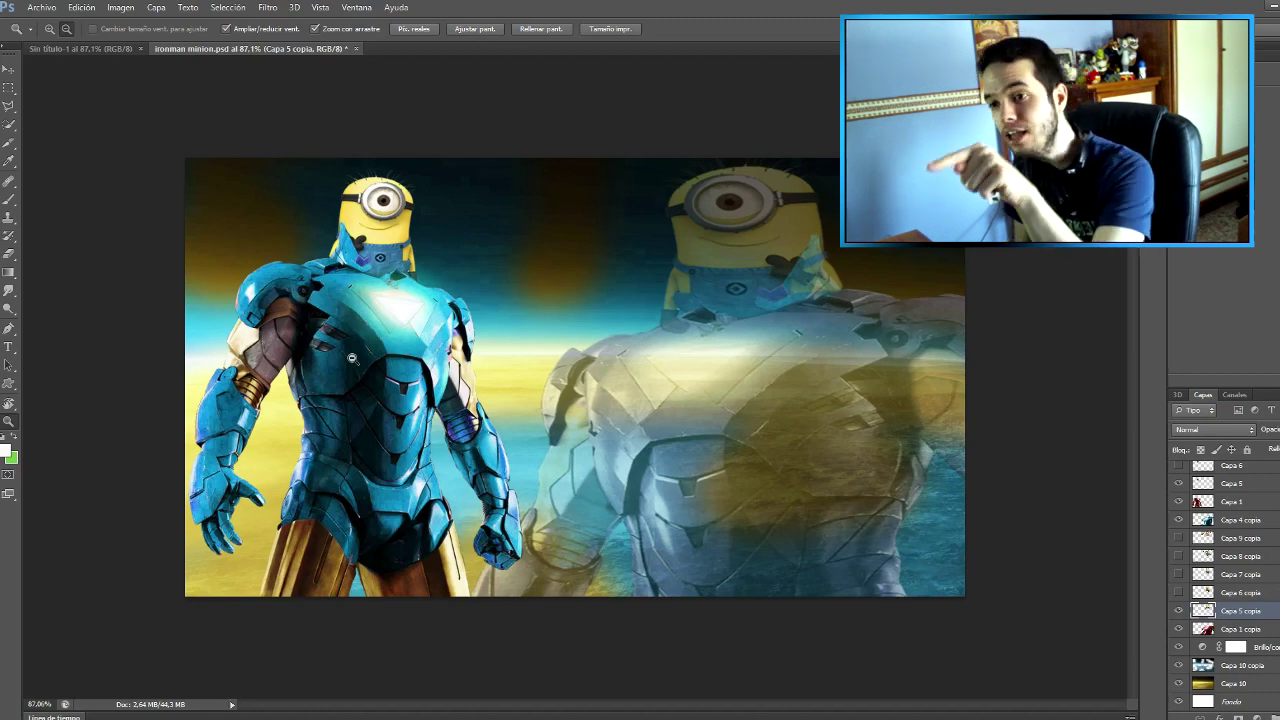
pyautogui.press('v')
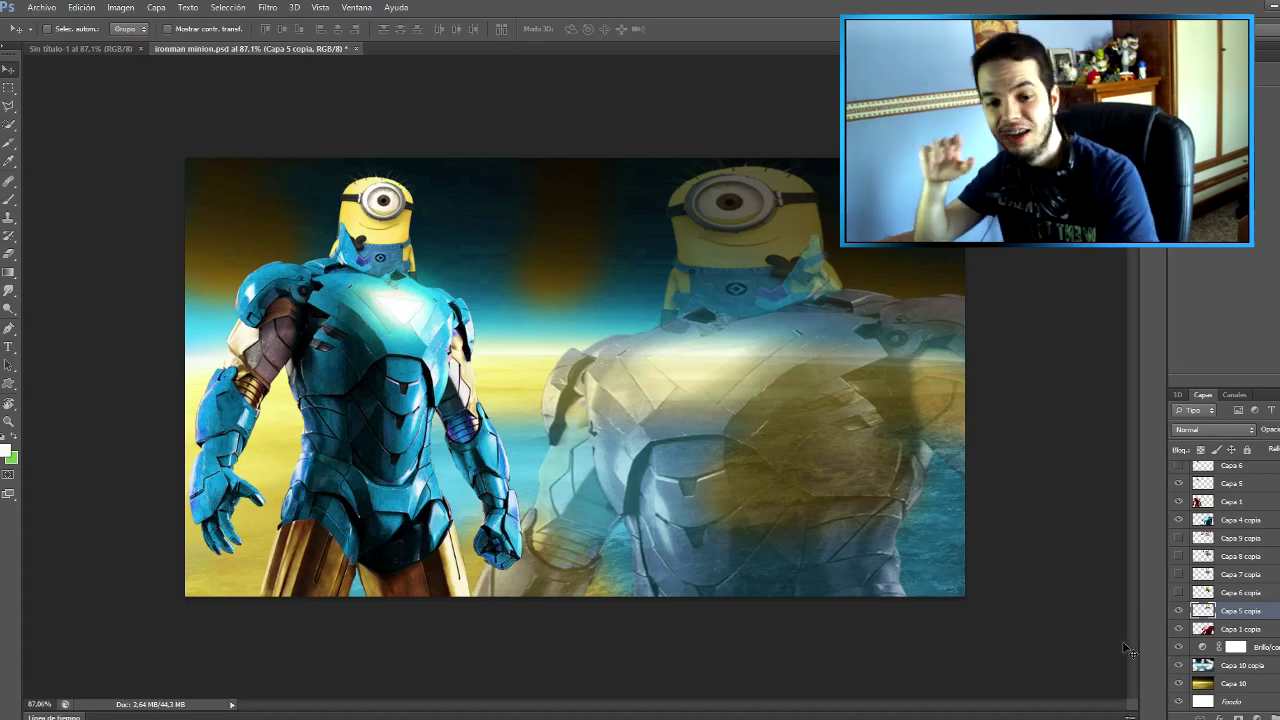
pyautogui.scroll(3, 1184, 617)
pyautogui.click(1179, 607)
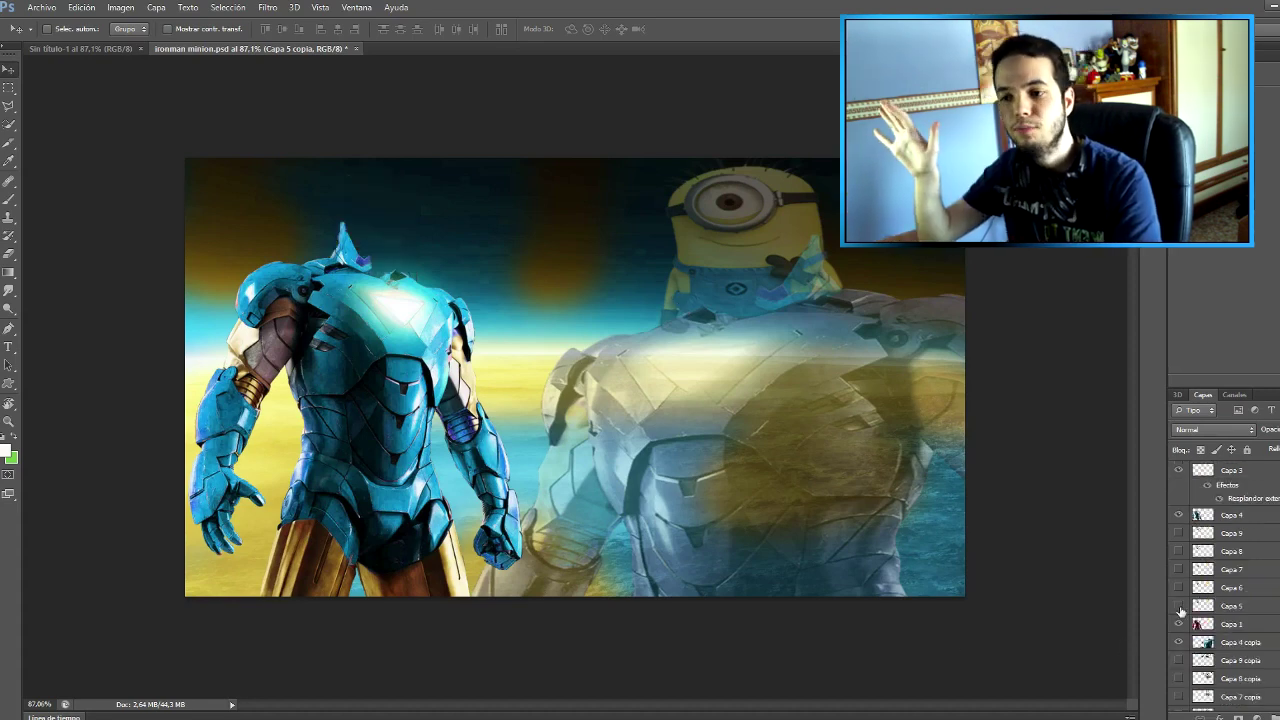
pyautogui.click(1179, 588)
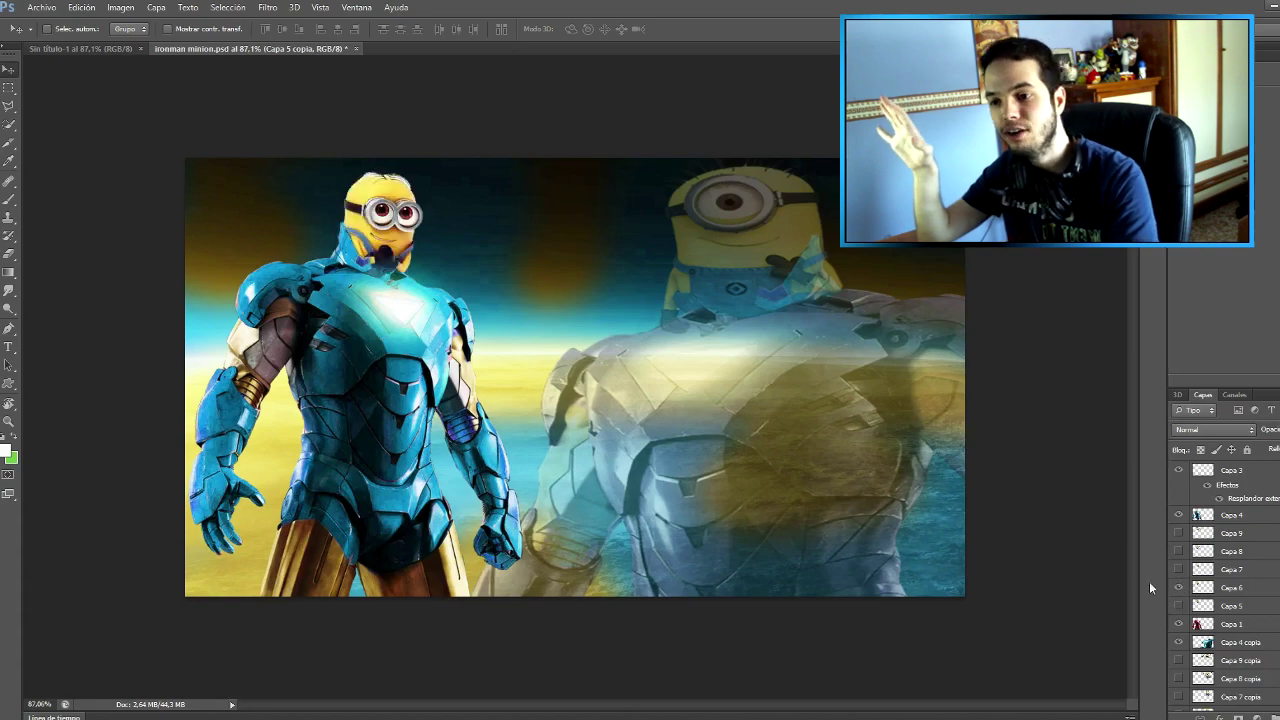
pyautogui.press('z')
pyautogui.moveTo(317, 193)
pyautogui.mouseDown()
pyautogui.moveTo(401, 216)
pyautogui.moveTo(366, 245)
pyautogui.mouseUp()
pyautogui.press('v')
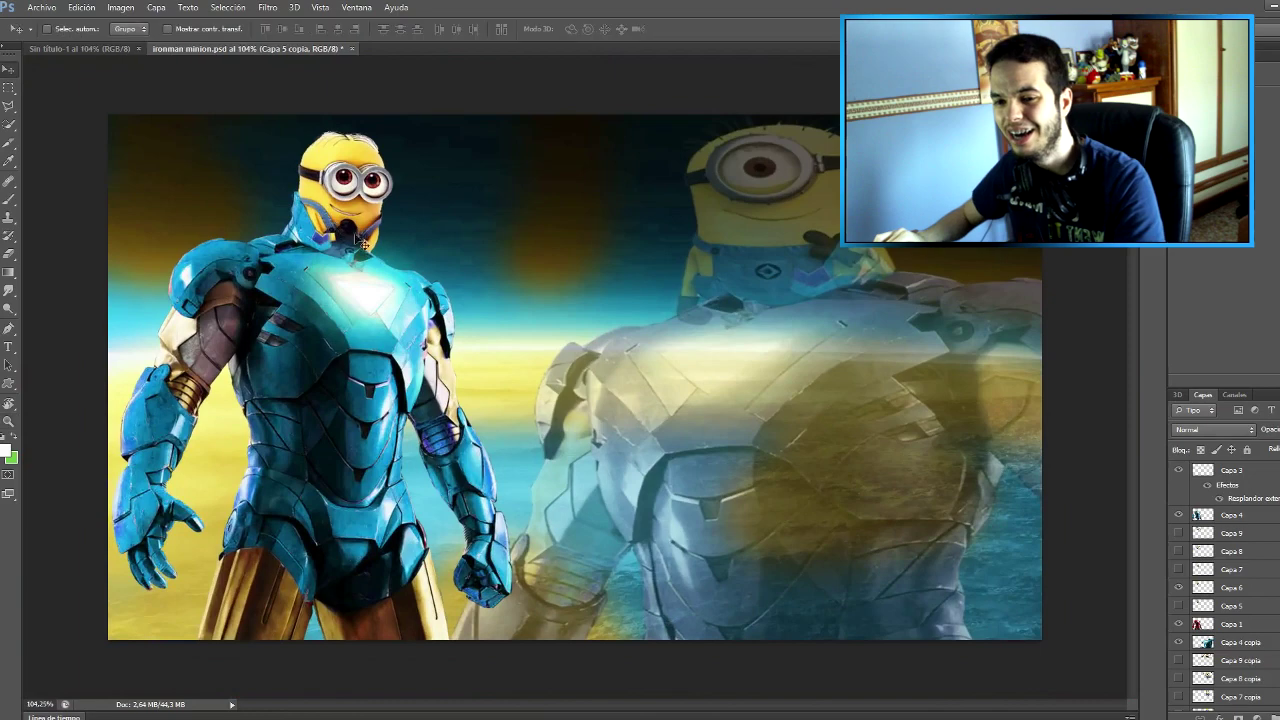
# Try the one-eyed Capa 7 Minion head on Iron Man instead.
pyautogui.click(1180, 588)
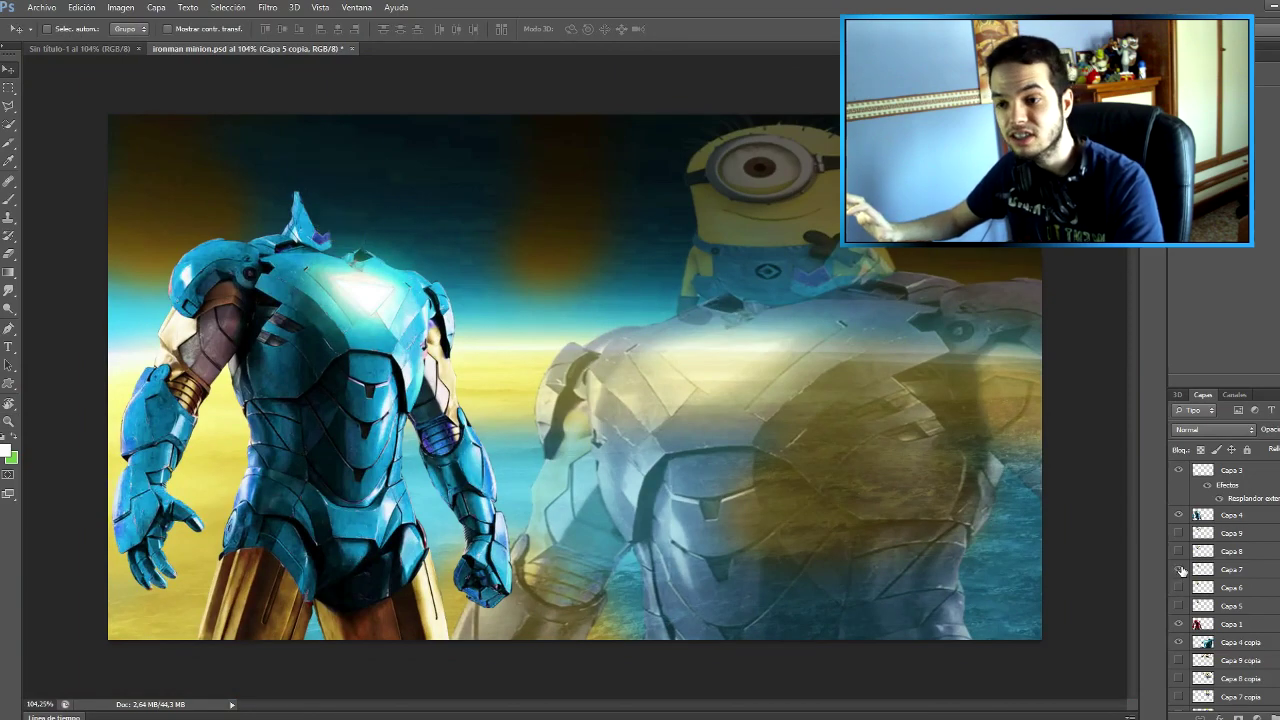
pyautogui.click(1180, 570)
pyautogui.press('z')
pyautogui.moveTo(243, 218); pyautogui.dragTo(581, 368)
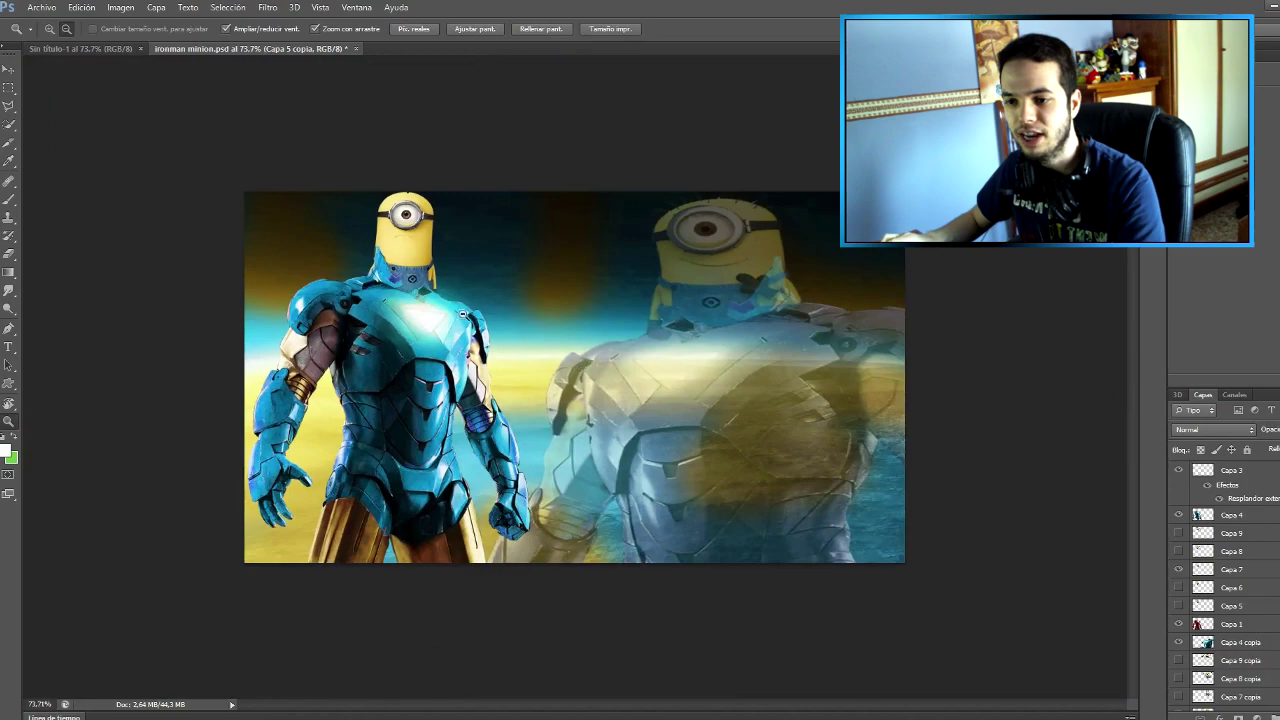
pyautogui.moveTo(581, 368); pyautogui.dragTo(1101, 534)
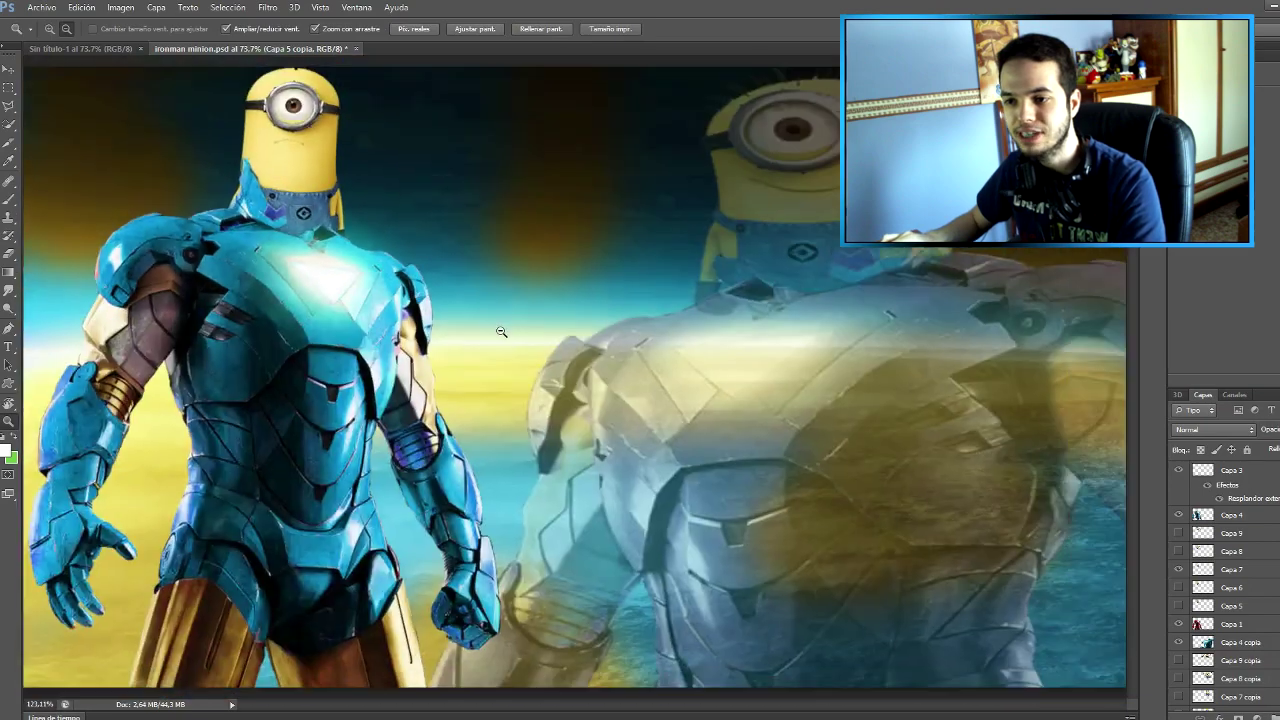
# Try the waving Capa 8 Minion, then the ukulele Capa 9 Minion, on Iron Man.
pyautogui.click(1178, 569)
pyautogui.click(1178, 552)
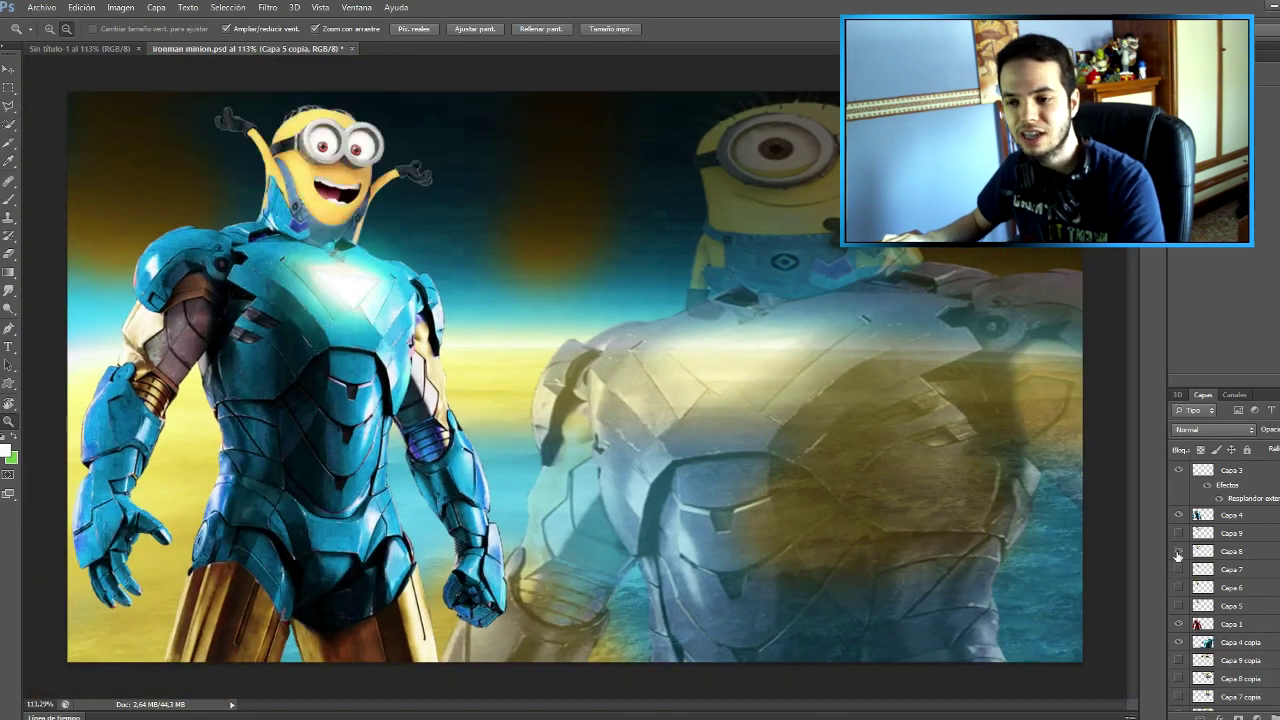
pyautogui.moveTo(432, 325)
pyautogui.mouseDown()
pyautogui.moveTo(572, 409)
pyautogui.moveTo(485, 213)
pyautogui.moveTo(534, 200)
pyautogui.moveTo(492, 286)
pyautogui.mouseUp()
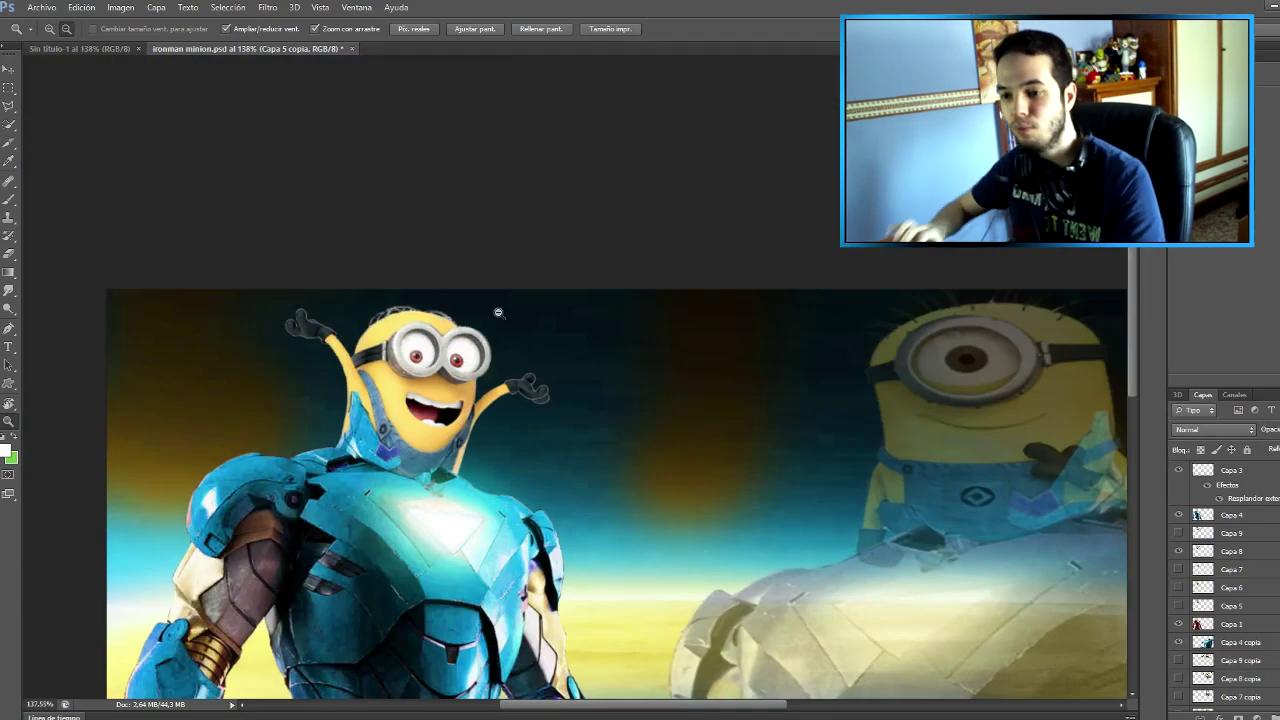
pyautogui.click(1180, 545)
pyautogui.click(1178, 533)
pyautogui.moveTo(662, 524); pyautogui.dragTo(451, 369)
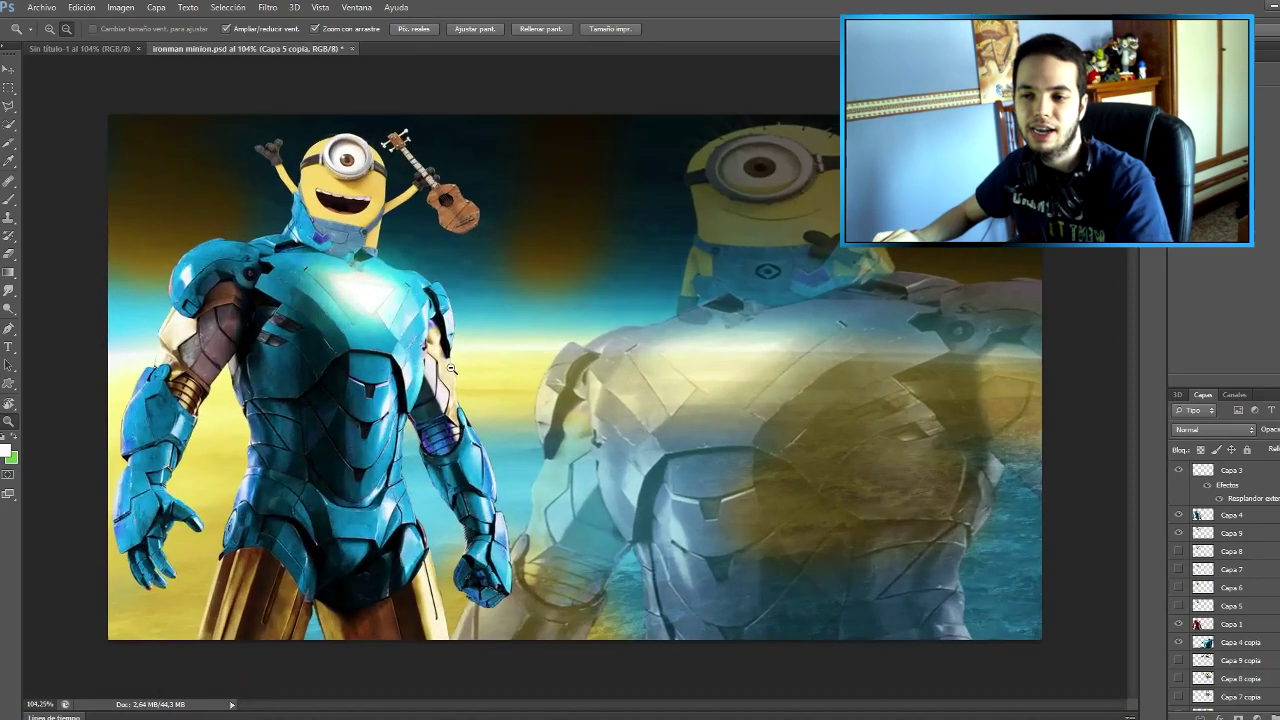
pyautogui.moveTo(305, 150); pyautogui.dragTo(313, 170)
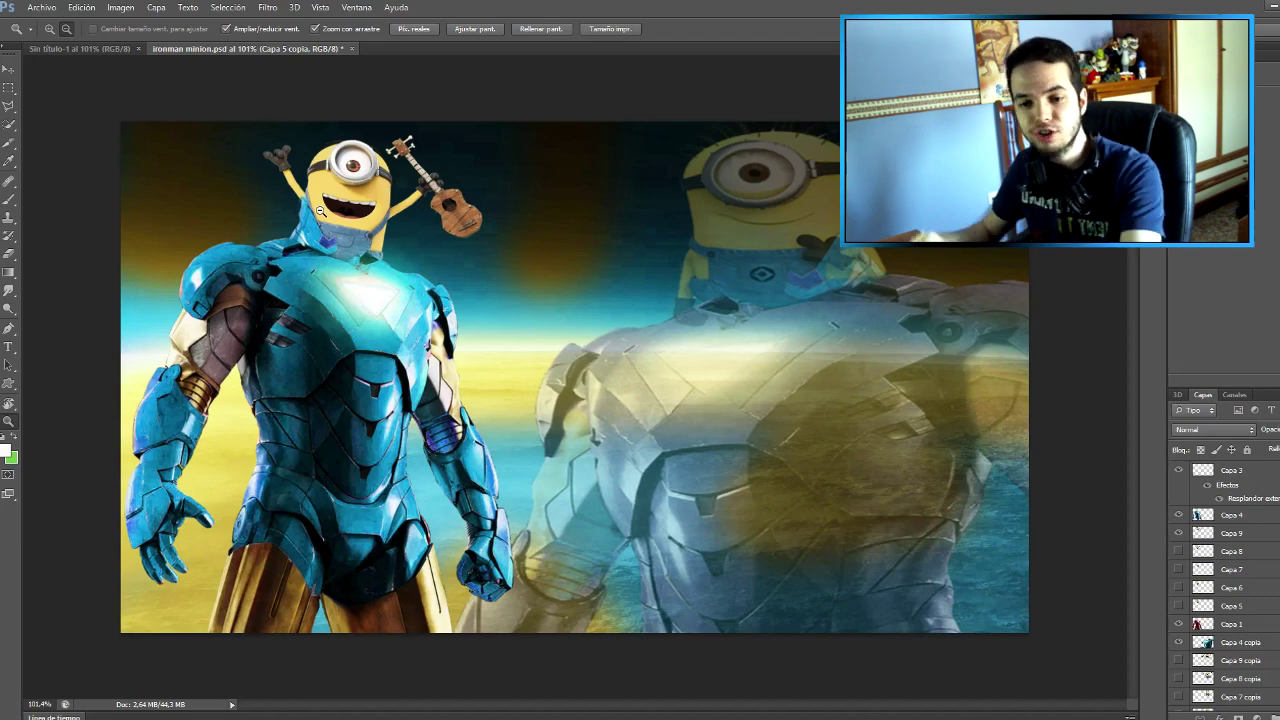
# Hide the faded Iron Man and Minion copy layers and view the whole composition.
pyautogui.scroll(-2, 1186, 578)
pyautogui.scroll(-2, 1186, 578)
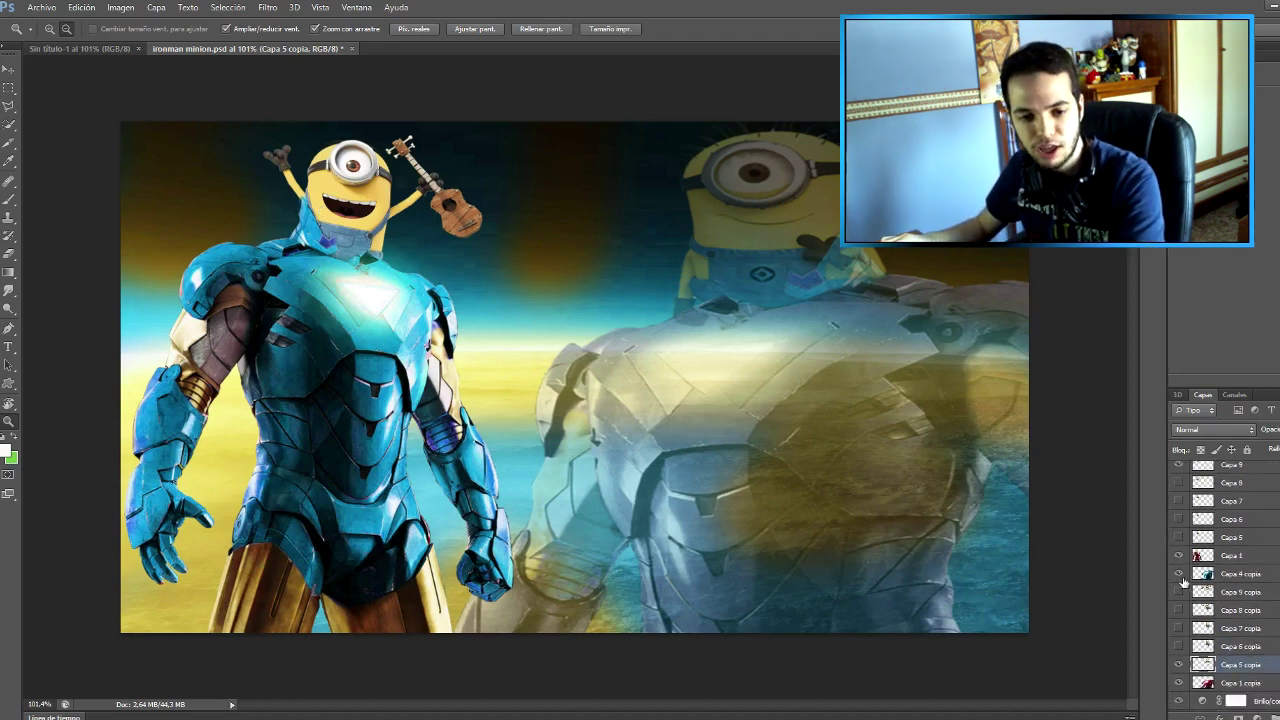
pyautogui.click(1180, 573)
pyautogui.click(1179, 682)
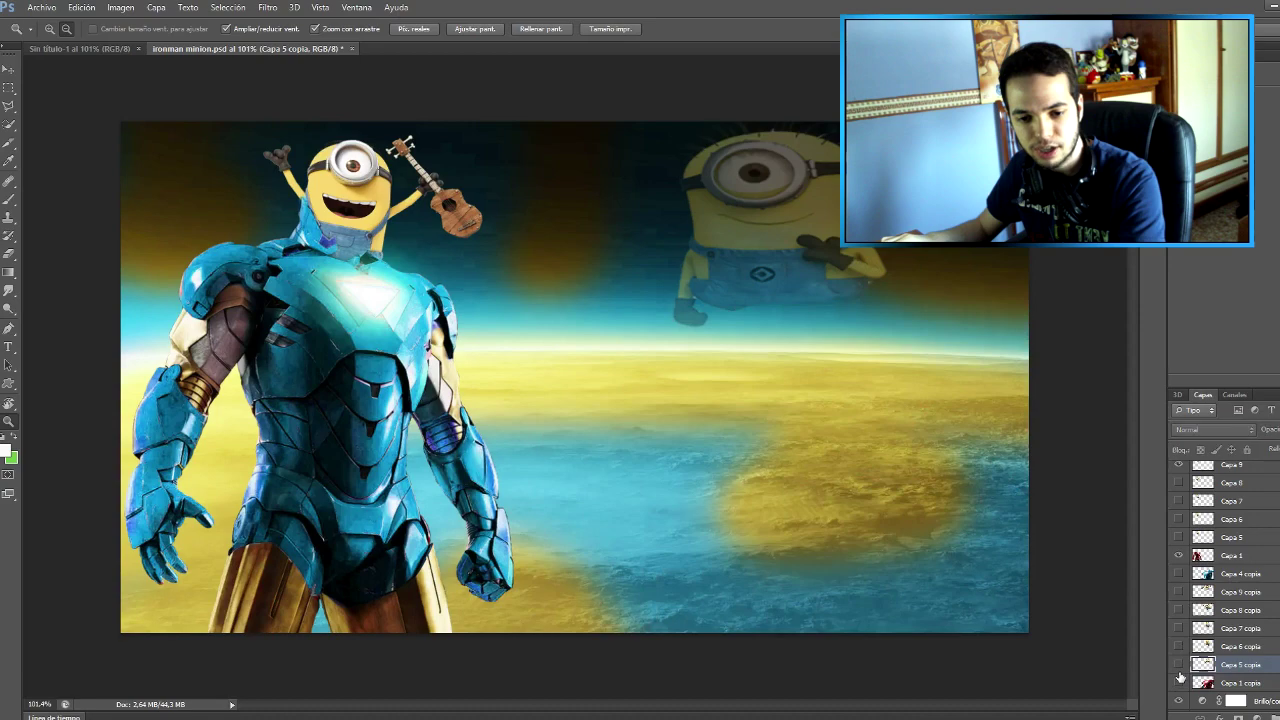
pyautogui.click(1179, 664)
pyautogui.moveTo(620, 354)
pyautogui.mouseDown()
pyautogui.moveTo(586, 354)
pyautogui.moveTo(633, 398)
pyautogui.mouseUp()
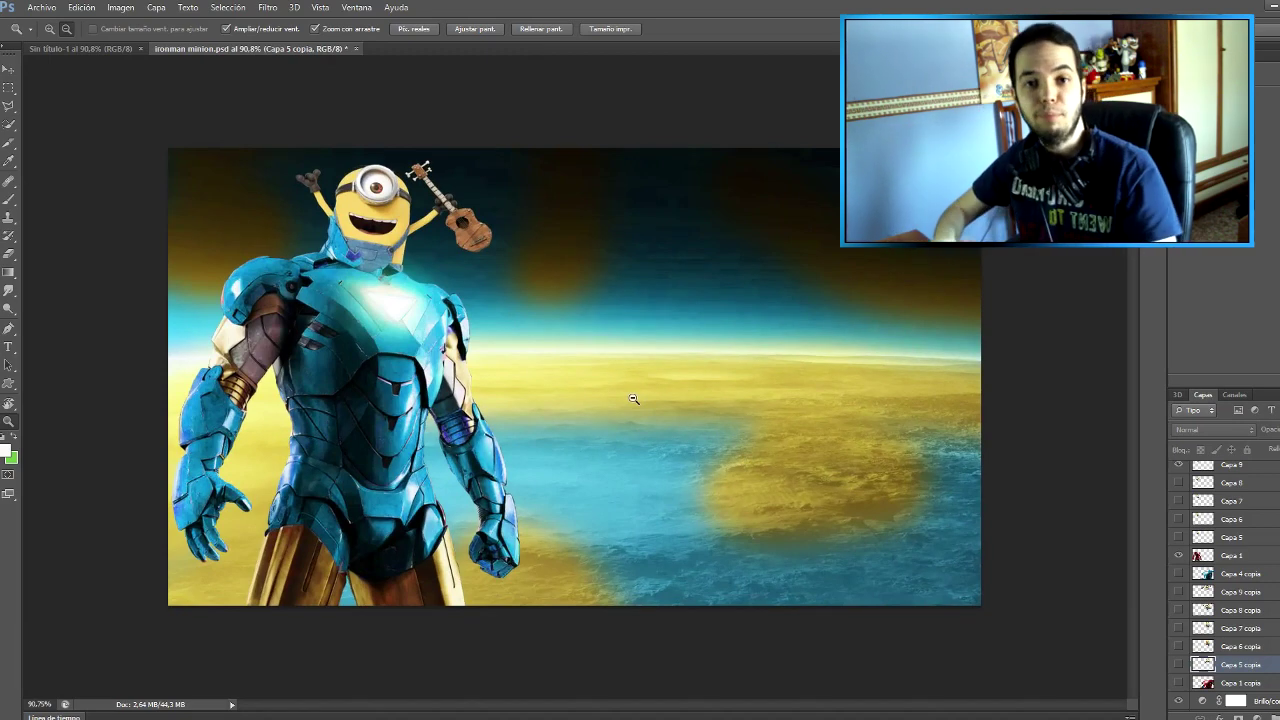
pyautogui.moveTo(633, 398); pyautogui.dragTo(549, 352)
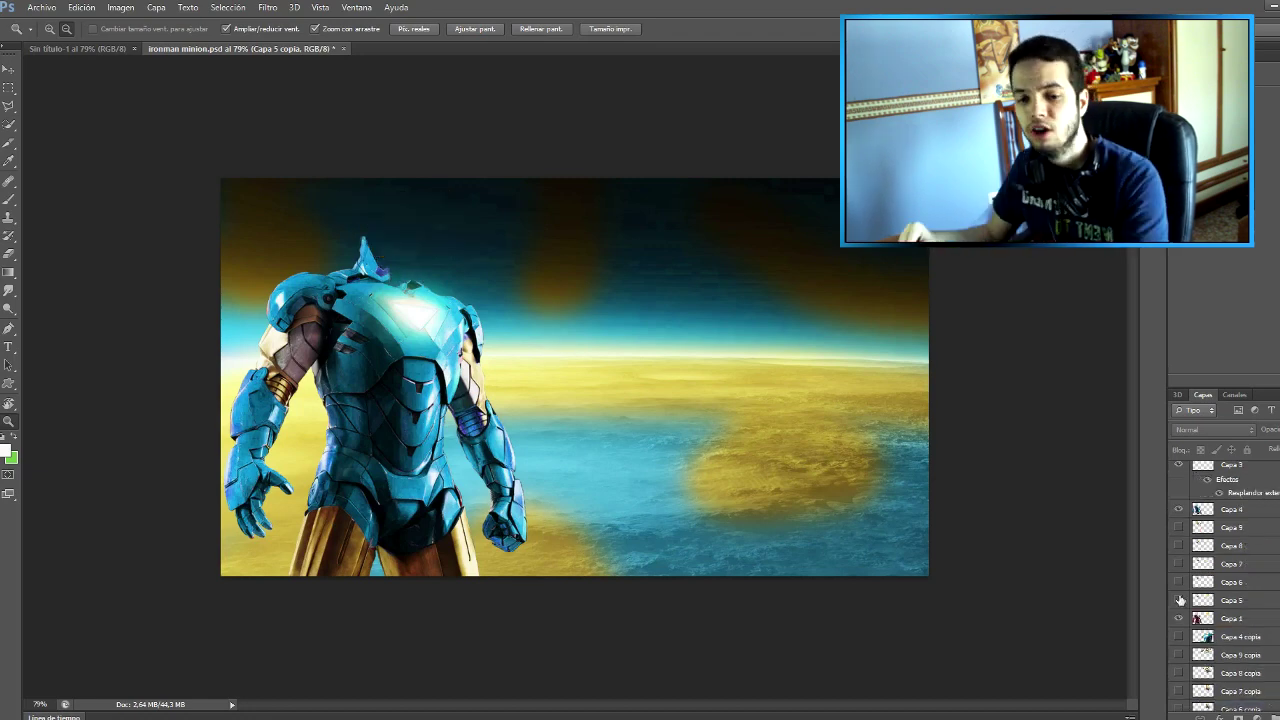
# Turn on Minion layers Capa 5–9, then keep only the two-eyed Minion head visible.
pyautogui.moveTo(1178, 590); pyautogui.dragTo(1179, 528)
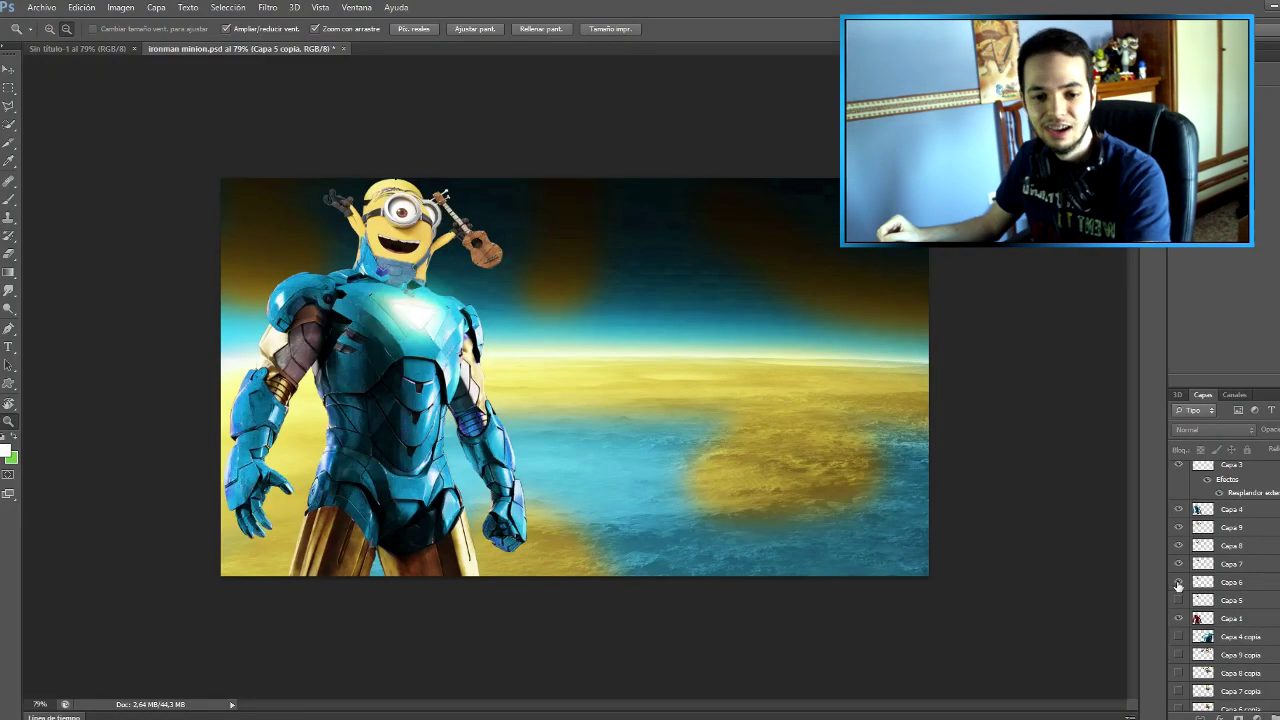
pyautogui.click(1178, 564)
pyautogui.click(1178, 545)
pyautogui.click(1178, 527)
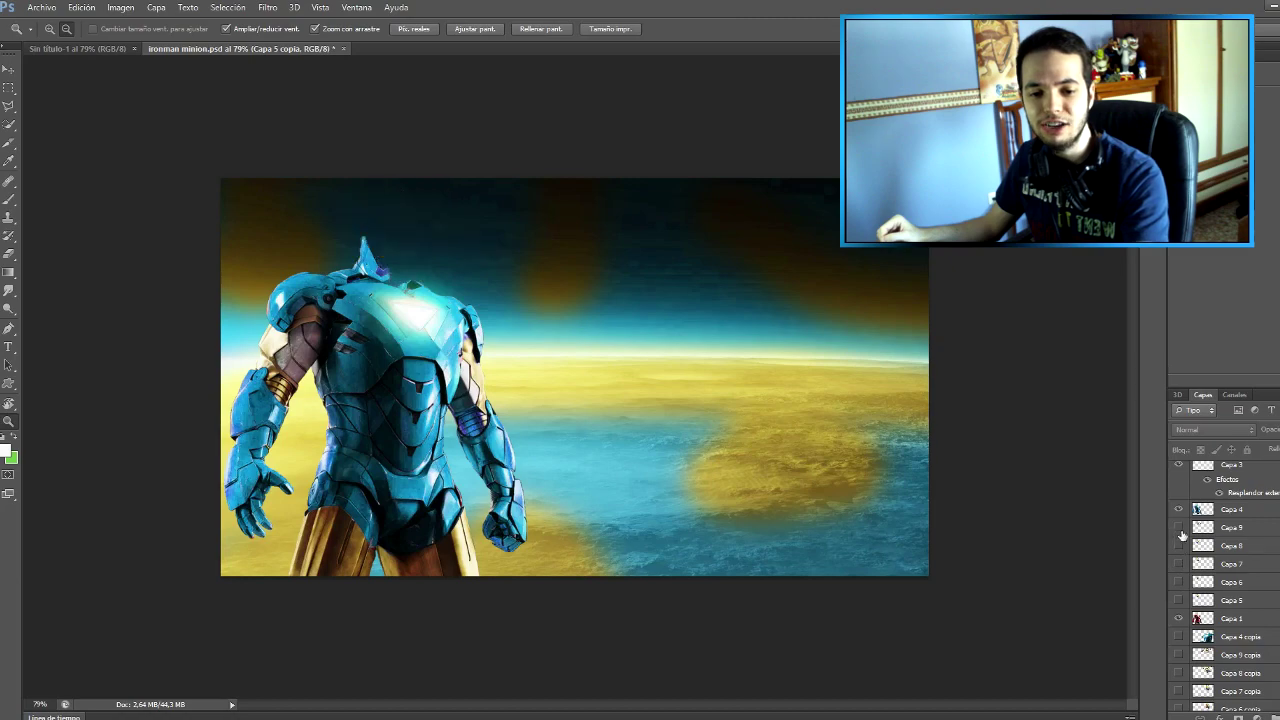
pyautogui.click(1178, 563)
pyautogui.moveTo(430, 305); pyautogui.dragTo(480, 330)
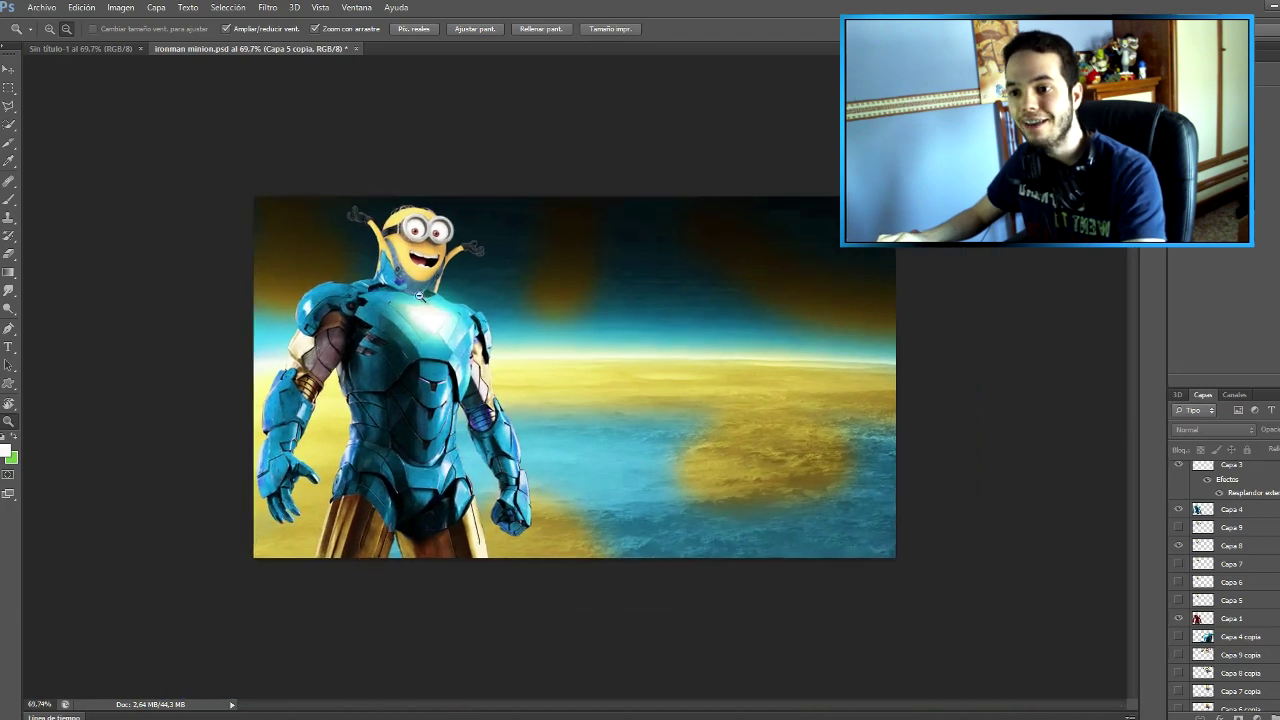
# Show the faded Iron Man copy with the Capa 8 copia Minion and select Capa 8 copia.
pyautogui.scroll(-2, 1178, 600)
pyautogui.click(1178, 657)
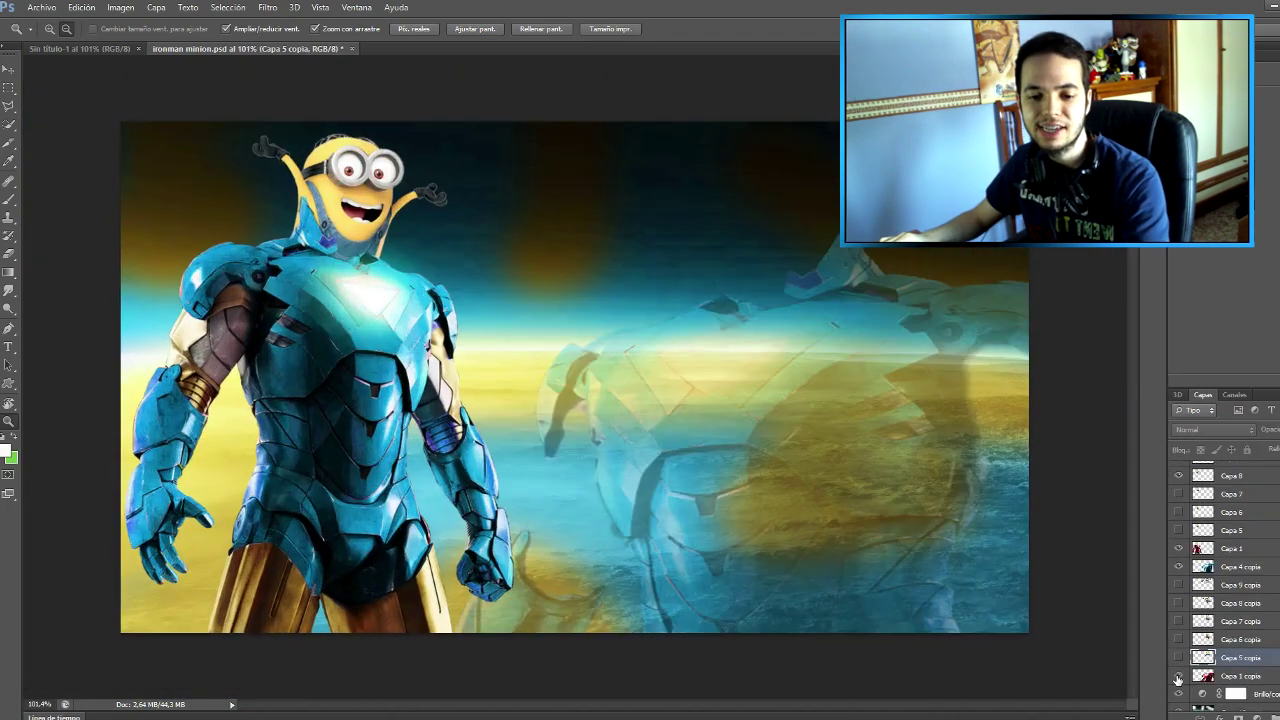
pyautogui.click(1178, 678)
pyautogui.click(1178, 658)
pyautogui.click(1178, 657)
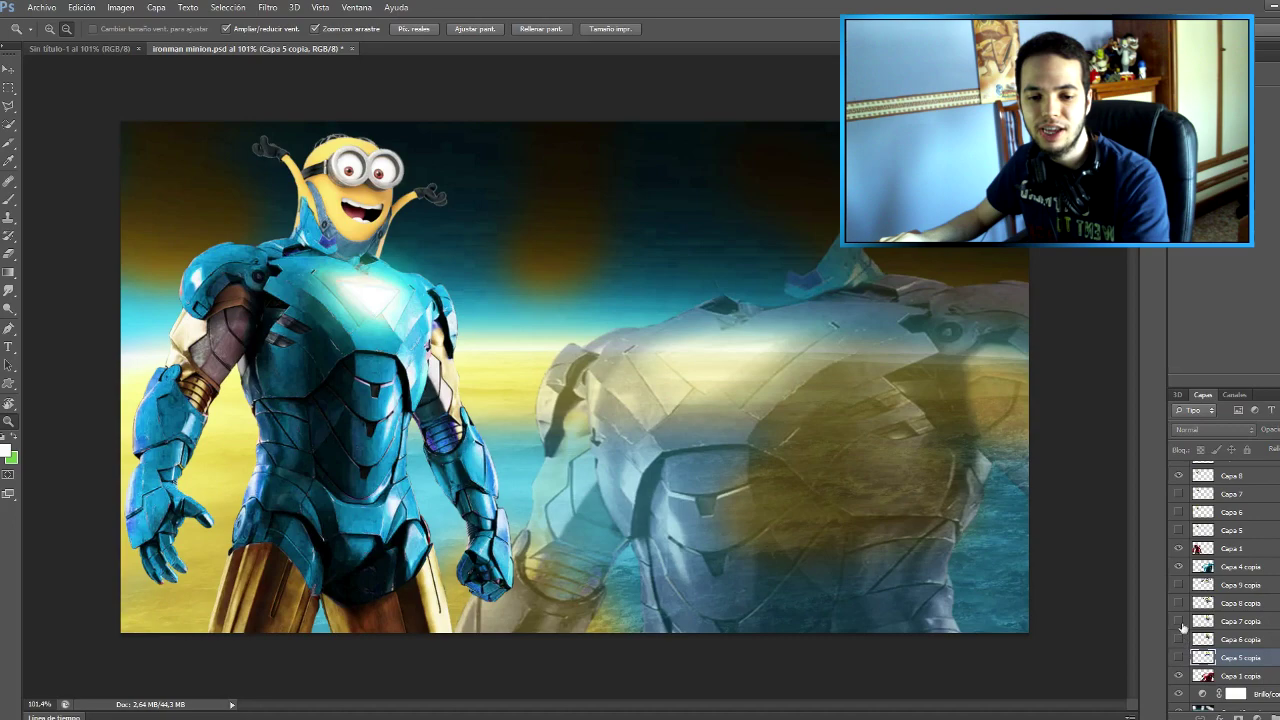
pyautogui.click(1178, 603)
pyautogui.click(1240, 603)
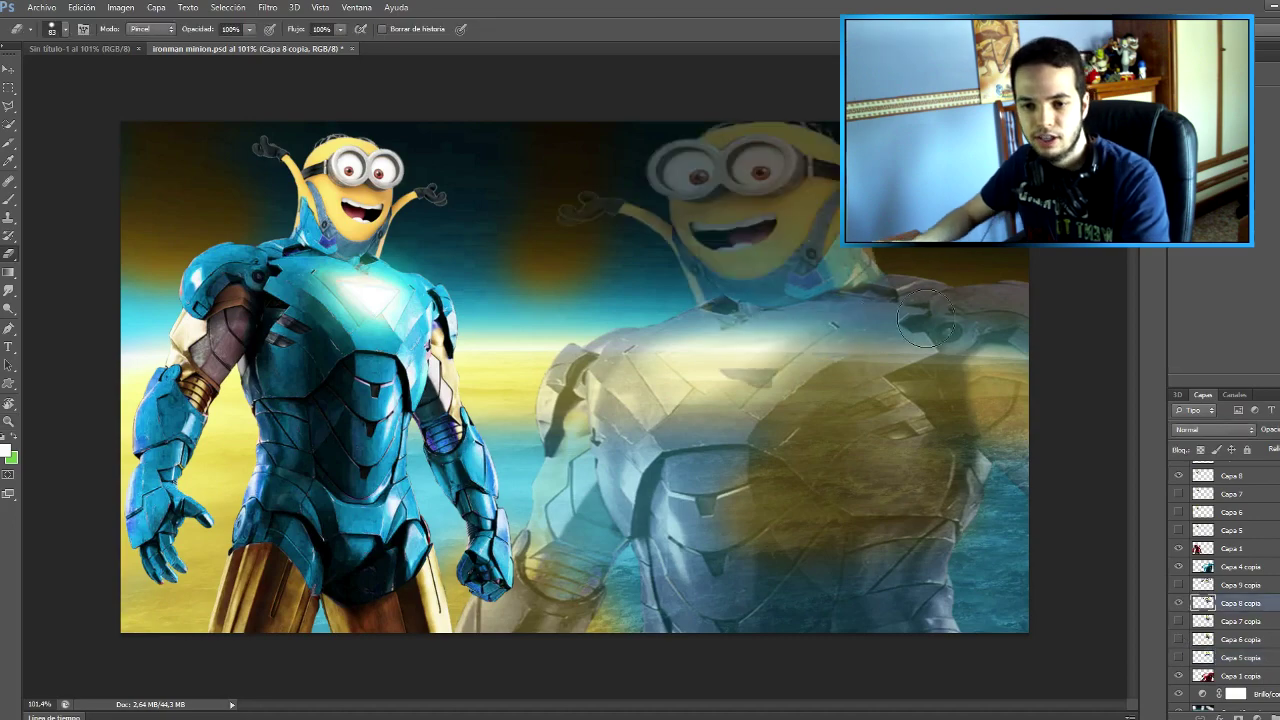
pyautogui.press('b')
pyautogui.press('z')
pyautogui.moveTo(893, 318); pyautogui.dragTo(553, 178)
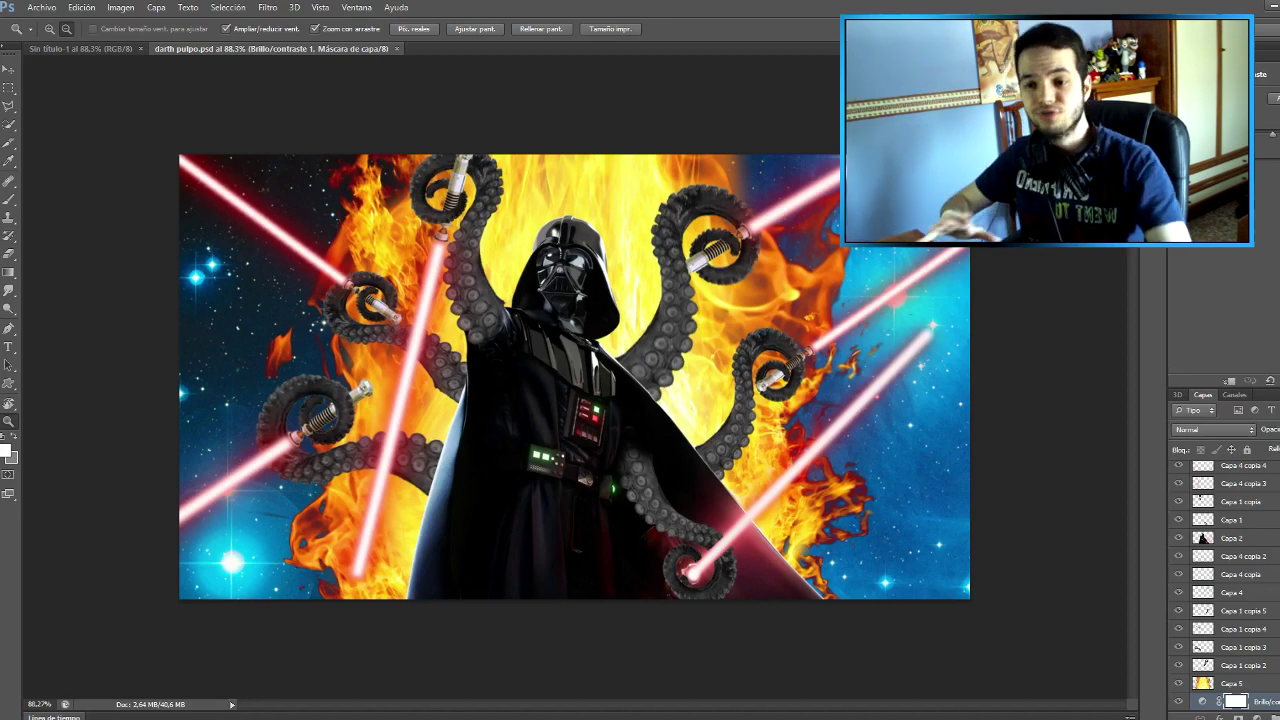
# Zoom the darth pulpo.psd view to frame the tentacled Vader with red lightsabers.
pyautogui.moveTo(570, 377); pyautogui.dragTo(592, 377)
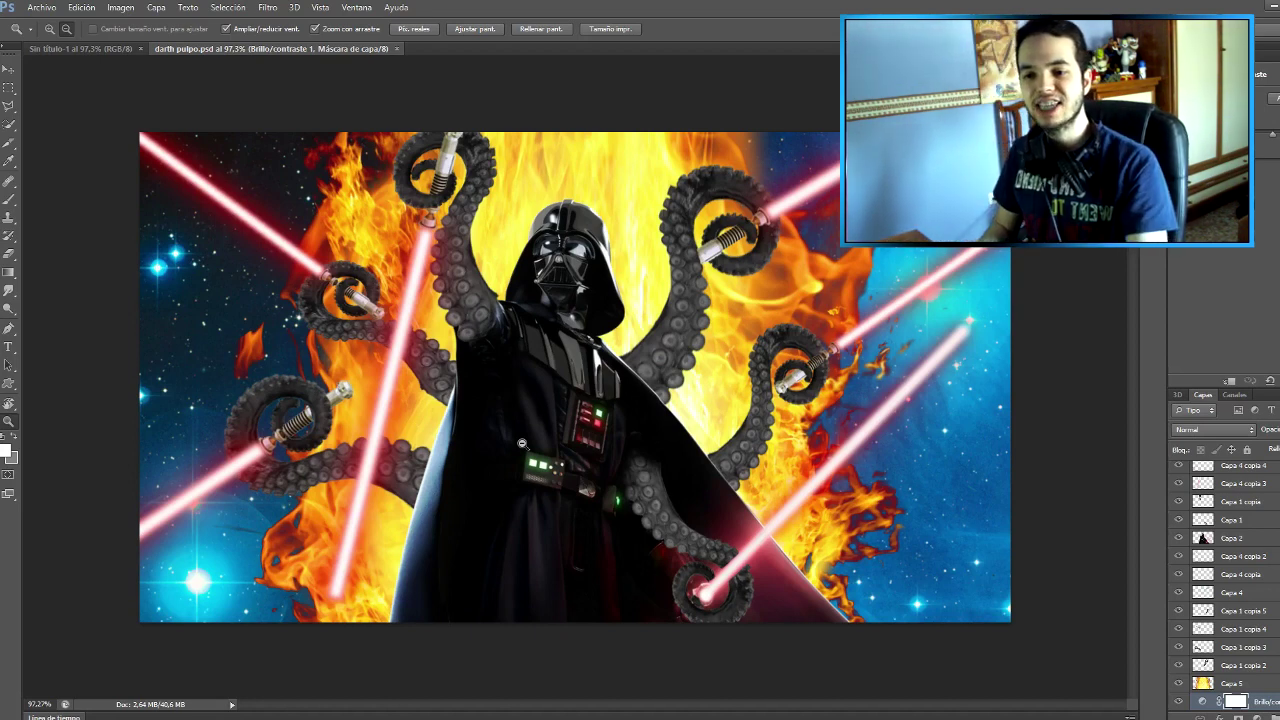
pyautogui.moveTo(560, 330)
pyautogui.mouseDown()
pyautogui.moveTo(530, 328)
pyautogui.moveTo(568, 325)
pyautogui.mouseUp()
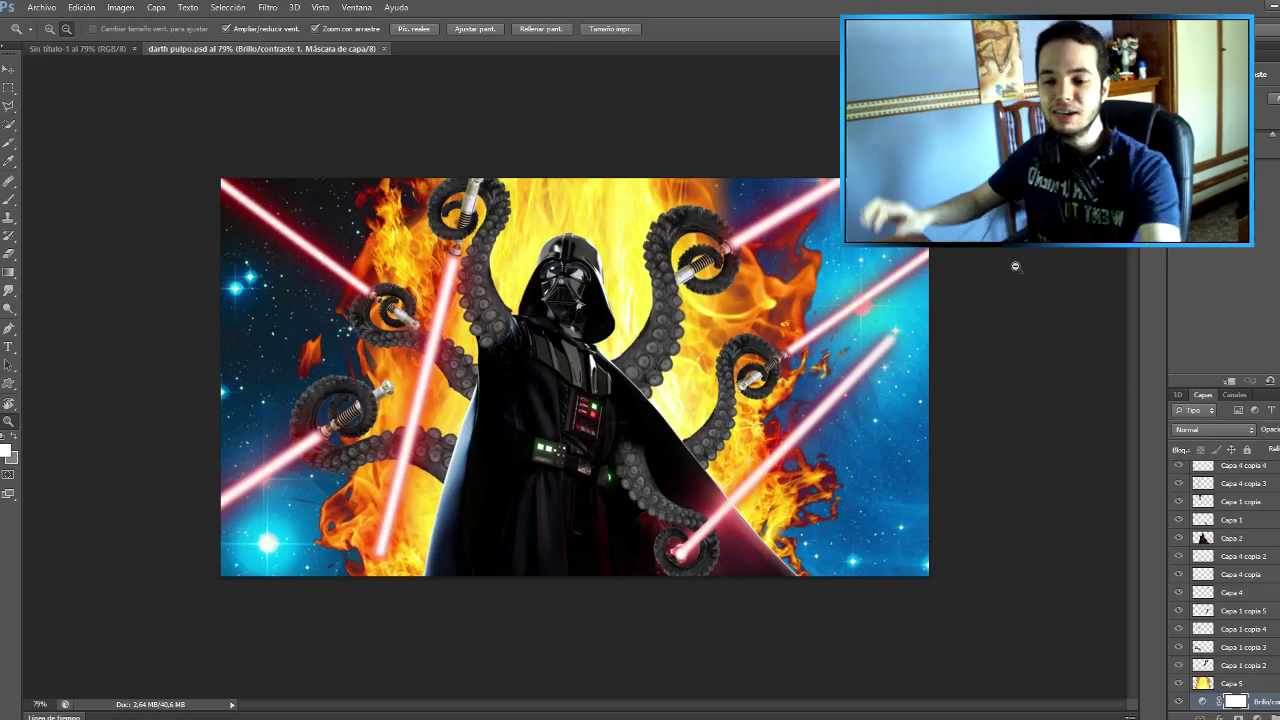
pyautogui.moveTo(530, 330); pyautogui.dragTo(547, 347)
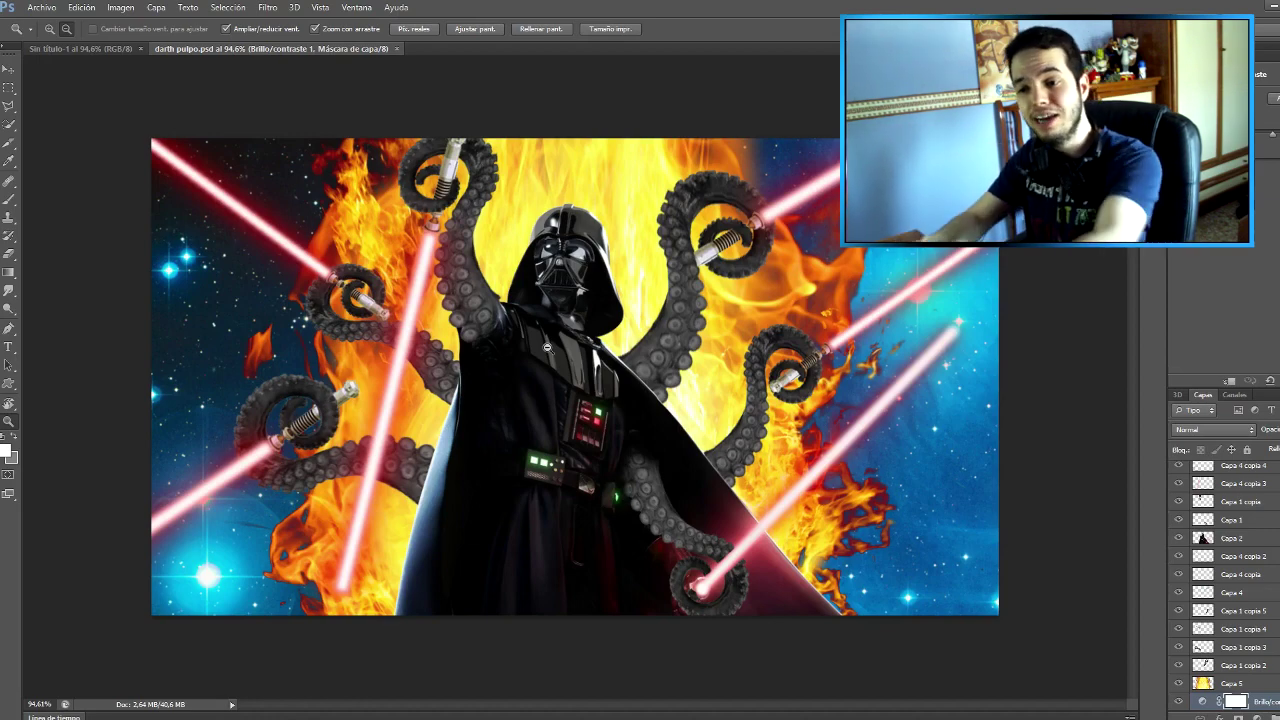
pyautogui.moveTo(547, 347)
pyautogui.mouseDown()
pyautogui.moveTo(440, 335)
pyautogui.moveTo(509, 320)
pyautogui.mouseUp()
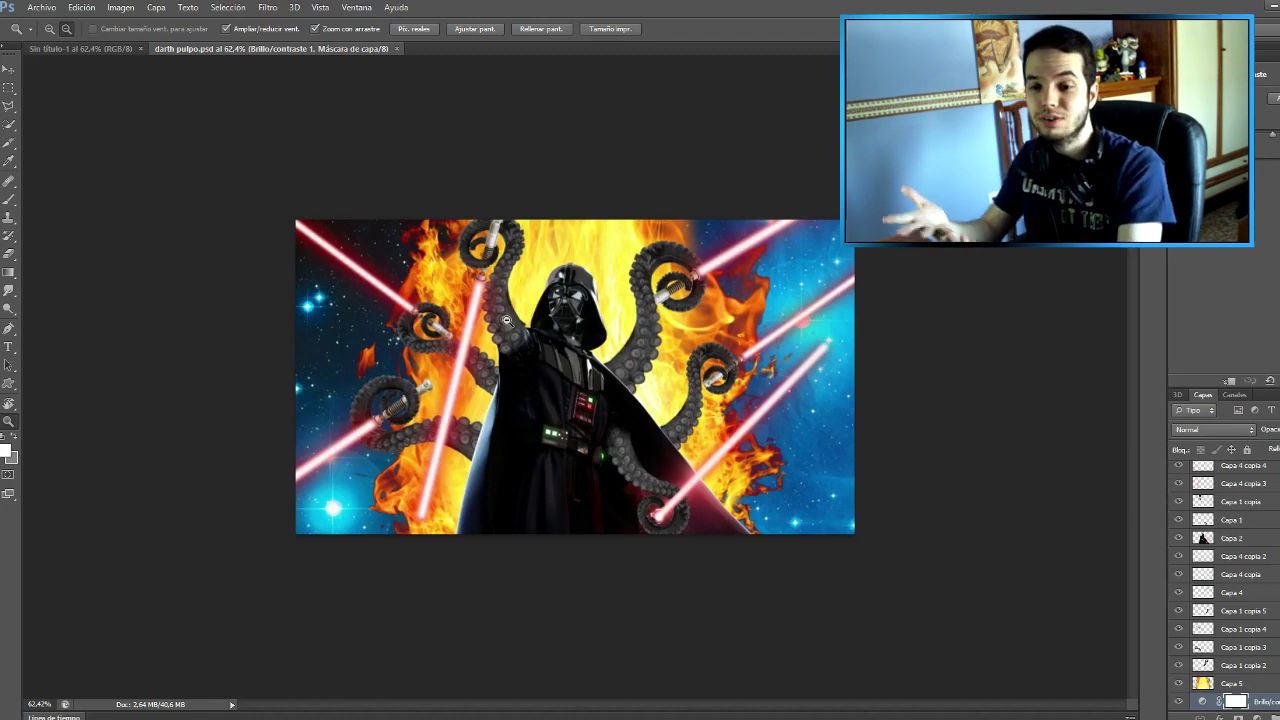
pyautogui.moveTo(507, 320); pyautogui.dragTo(441, 329)
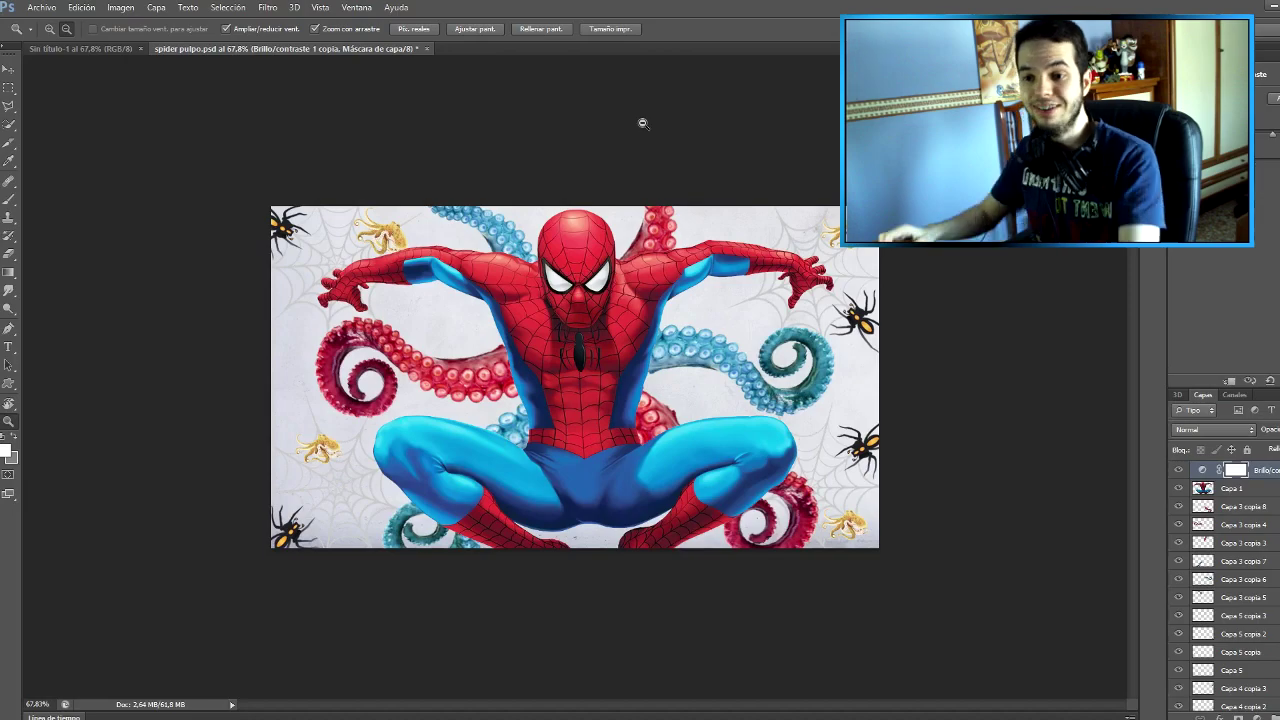
pyautogui.moveTo(238, 216)
pyautogui.mouseDown()
pyautogui.moveTo(274, 212)
pyautogui.moveTo(343, 245)
pyautogui.mouseUp()
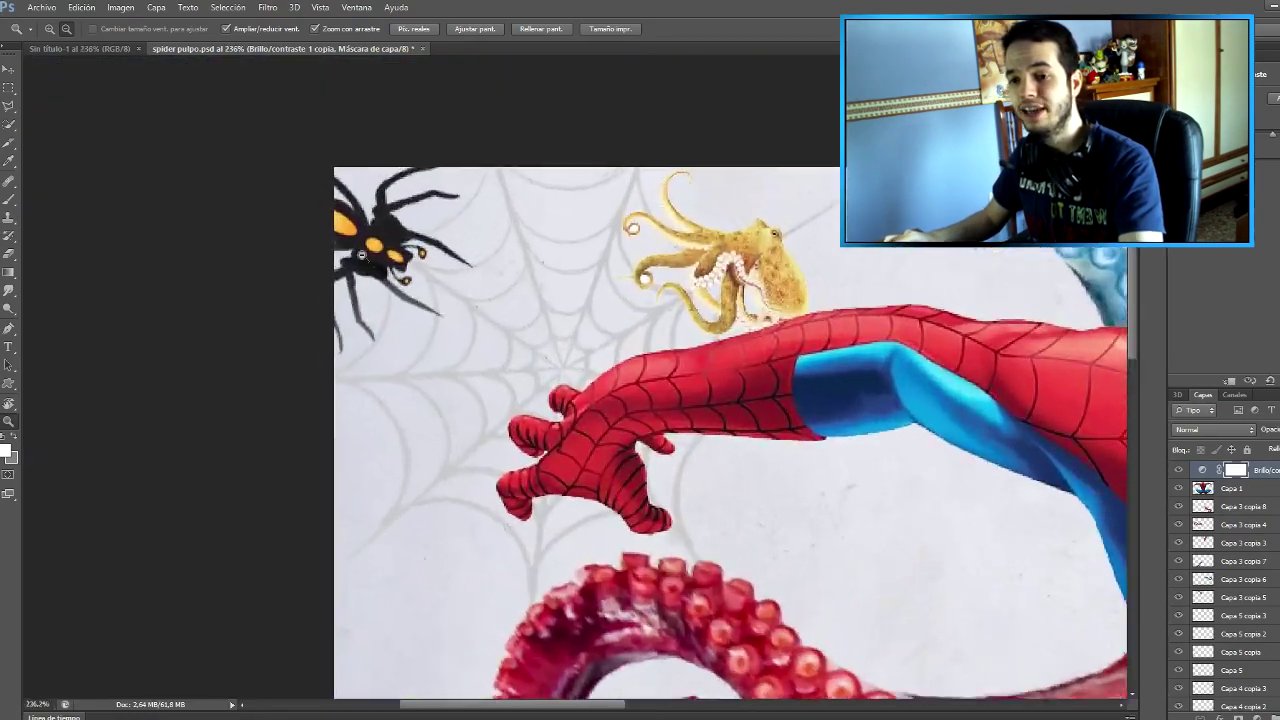
pyautogui.moveTo(760, 266); pyautogui.dragTo(607, 358)
pyautogui.moveTo(411, 436); pyautogui.dragTo(437, 385)
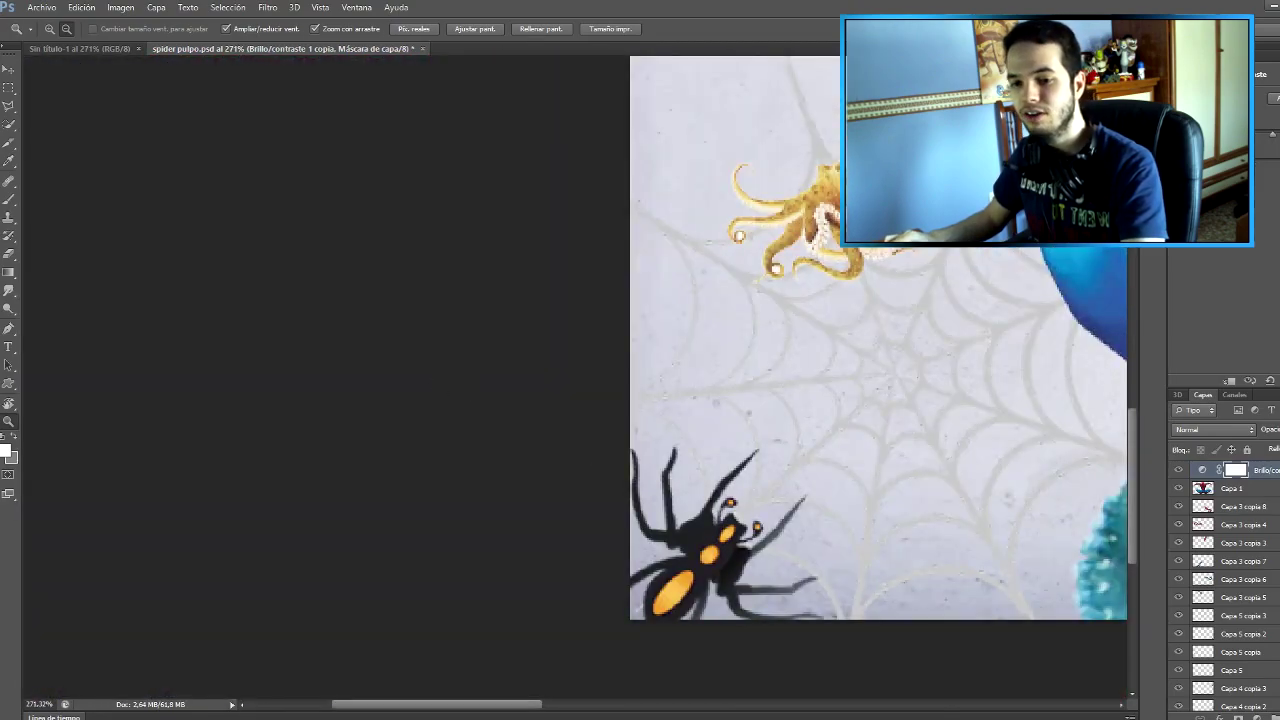
pyautogui.moveTo(870, 222); pyautogui.dragTo(806, 222)
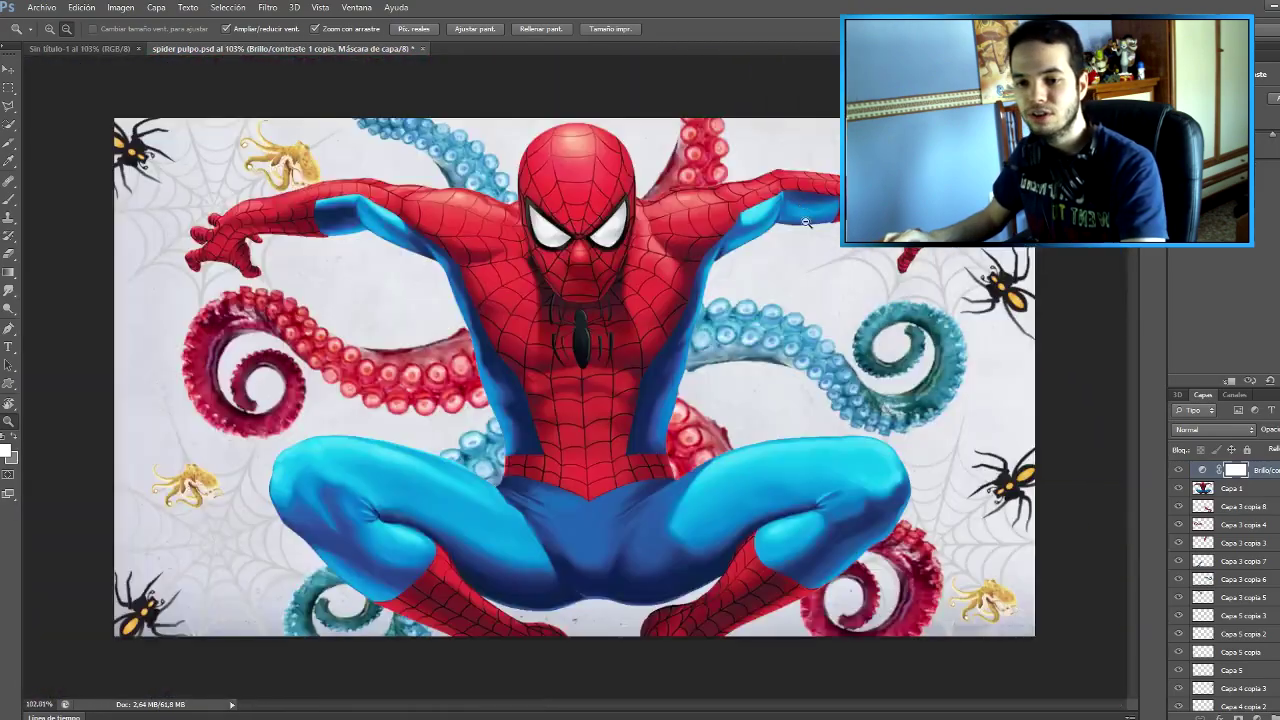
pyautogui.moveTo(964, 517); pyautogui.dragTo(977, 513)
pyautogui.moveTo(963, 280)
pyautogui.mouseDown()
pyautogui.moveTo(822, 233)
pyautogui.moveTo(599, 313)
pyautogui.moveTo(637, 315)
pyautogui.moveTo(539, 320)
pyautogui.moveTo(533, 345)
pyautogui.mouseUp()
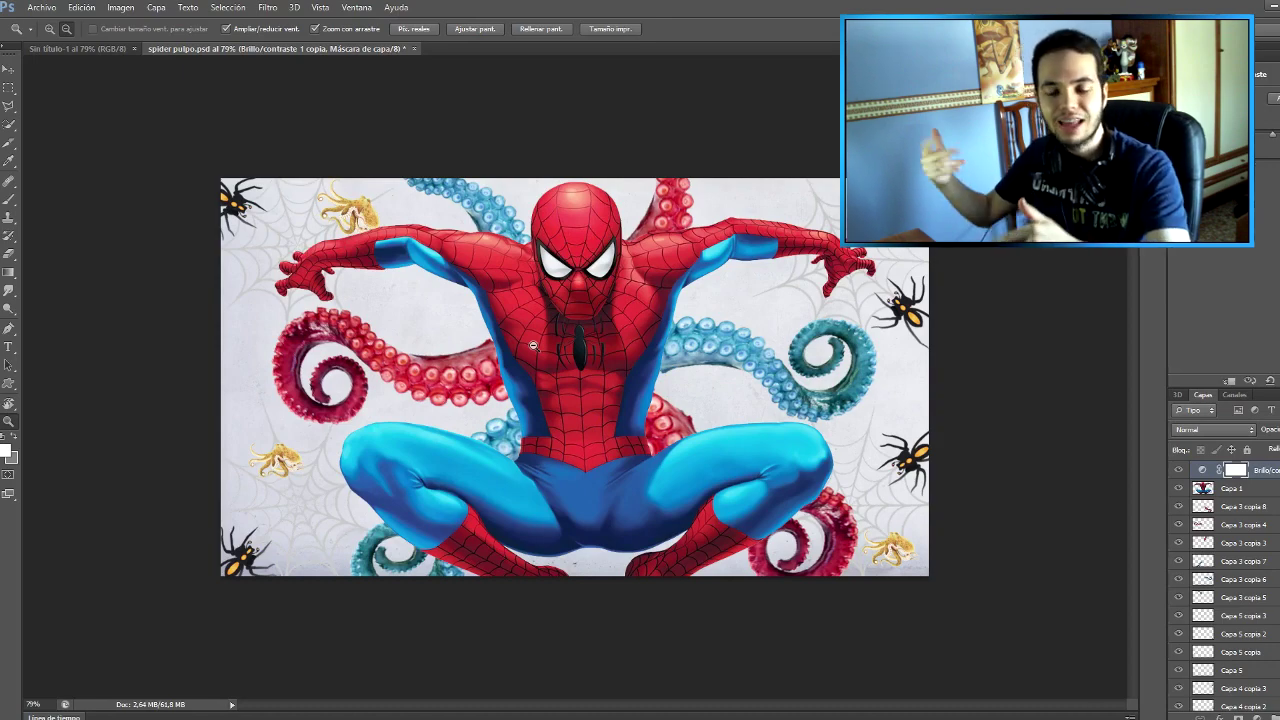
pyautogui.moveTo(533, 345); pyautogui.dragTo(467, 350)
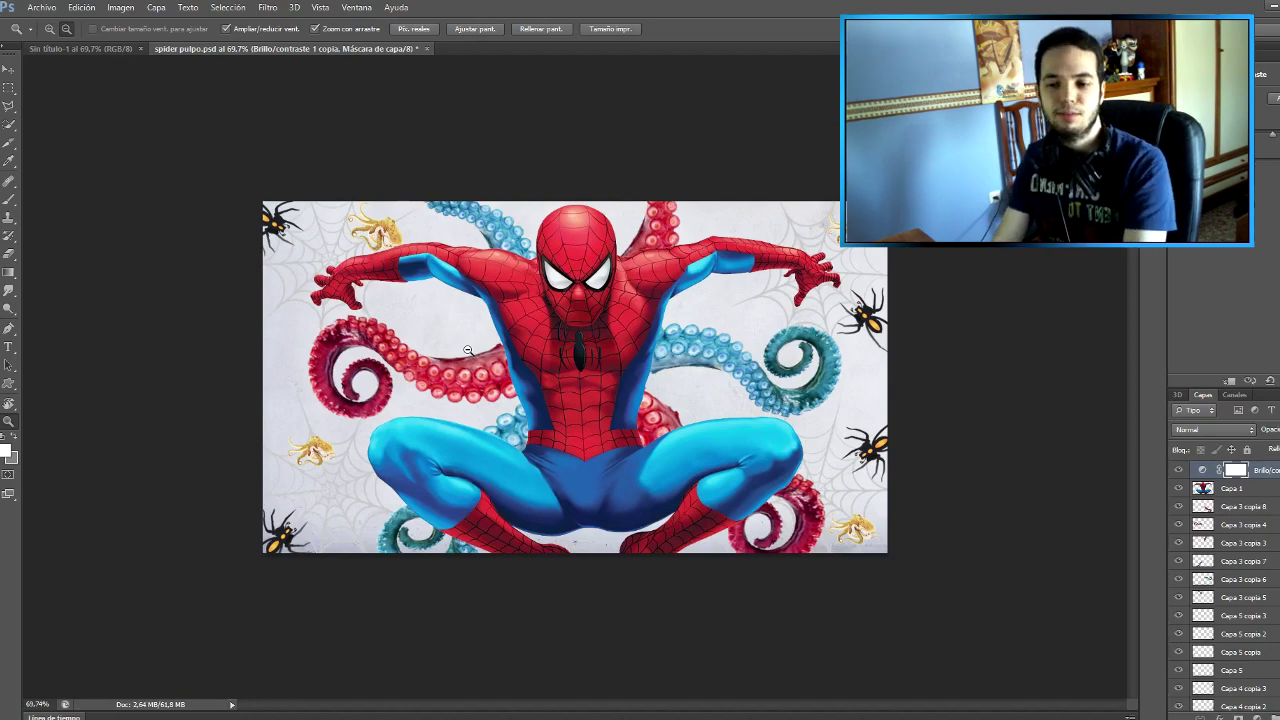
pyautogui.moveTo(467, 350)
pyautogui.mouseDown()
pyautogui.moveTo(527, 305)
pyautogui.moveTo(484, 293)
pyautogui.moveTo(510, 316)
pyautogui.moveTo(499, 317)
pyautogui.mouseUp()
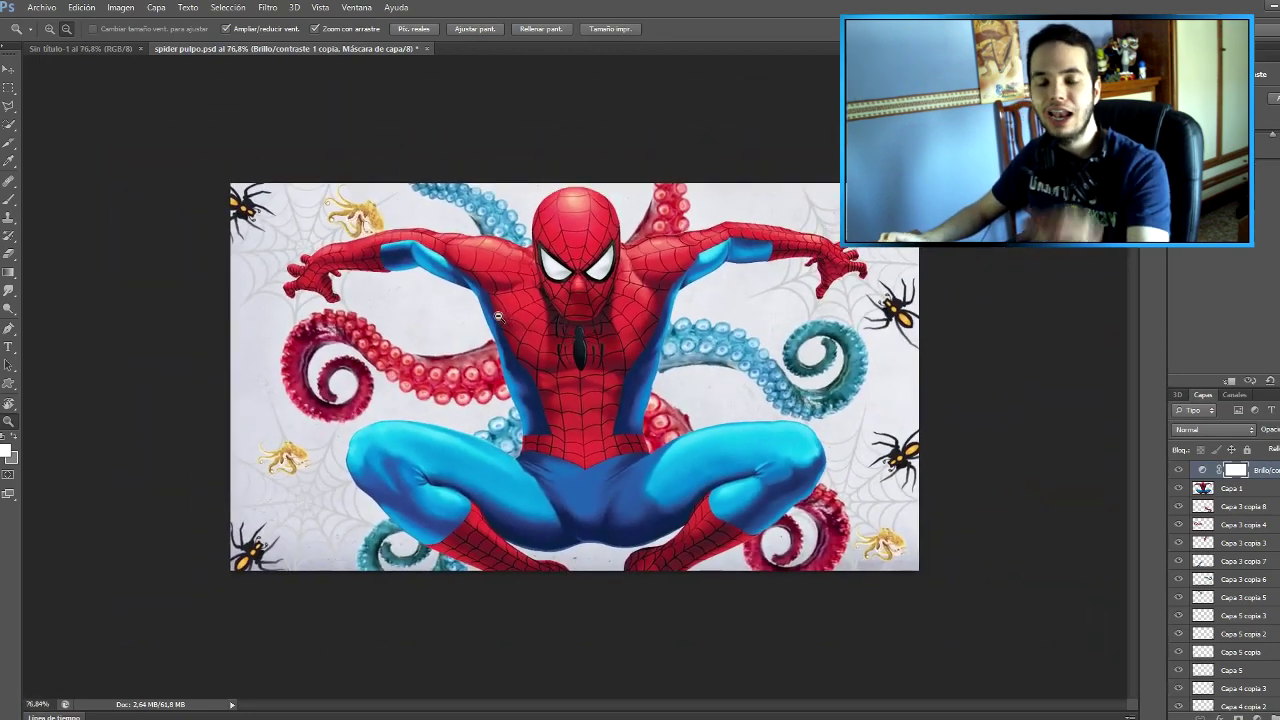